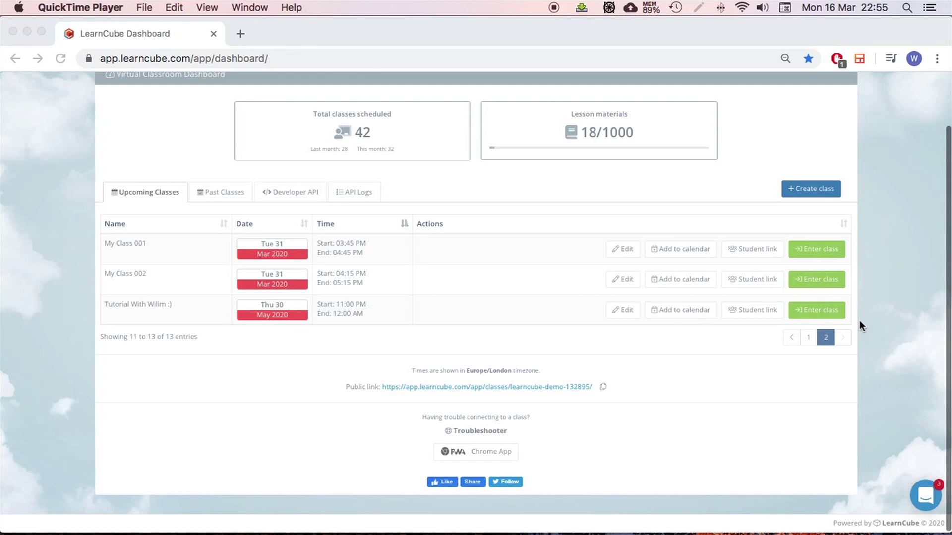
Focus the browser showing the LearnCube dashboard and scroll up to the upcoming classes.
click(858, 320)
scroll(818, 314, up, 5)
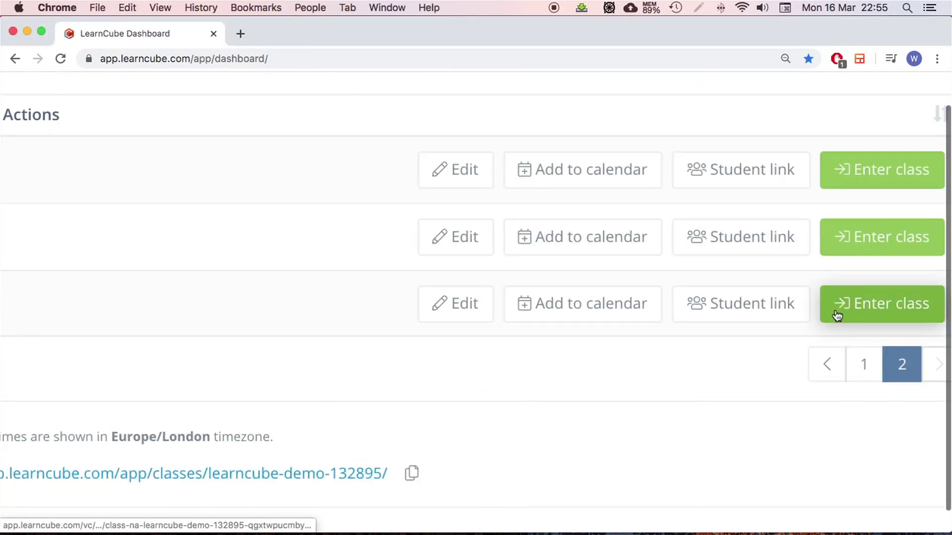
Enter the last upcoming class and move past the set-up review to the video preview.
click(872, 307)
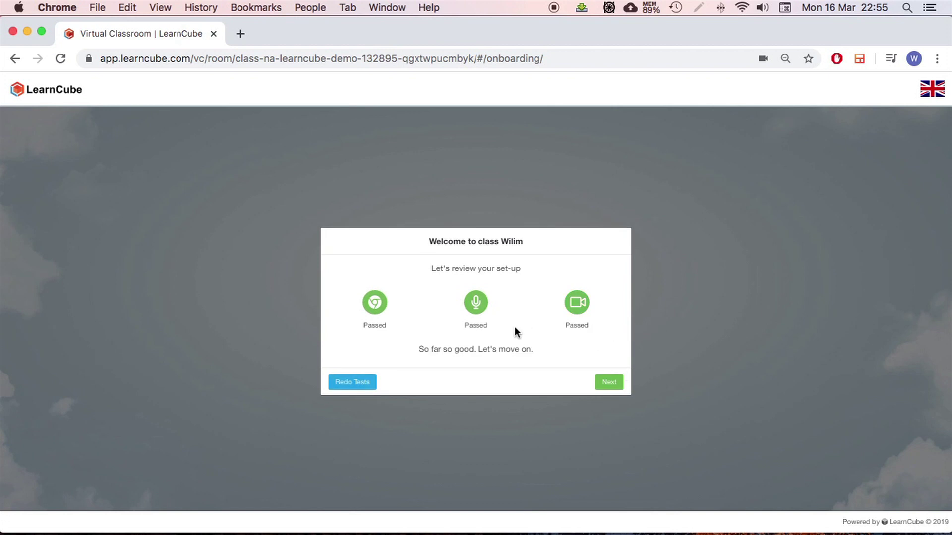
mouse_move(376, 307)
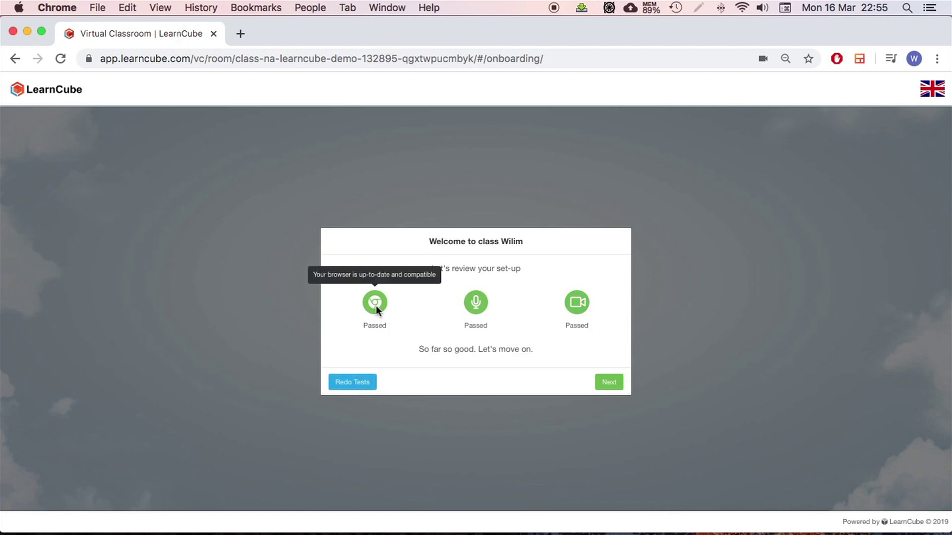
mouse_move(477, 310)
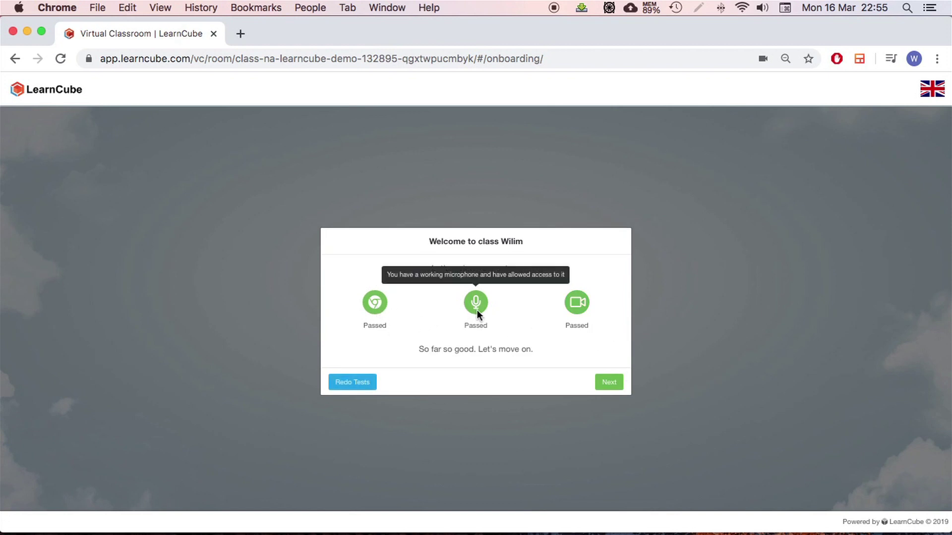
click(609, 382)
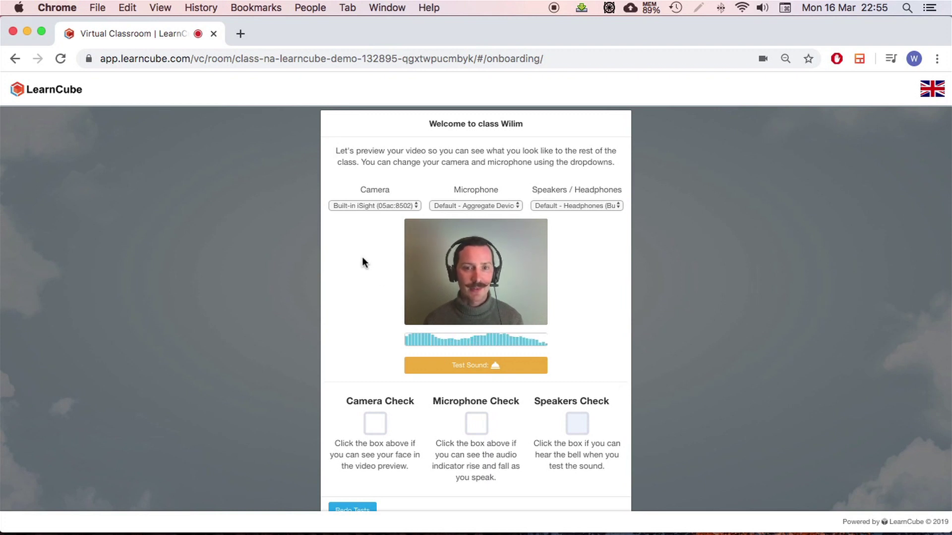
Keep the built-in camera, confirm the camera check and play the test bell sound.
click(361, 207)
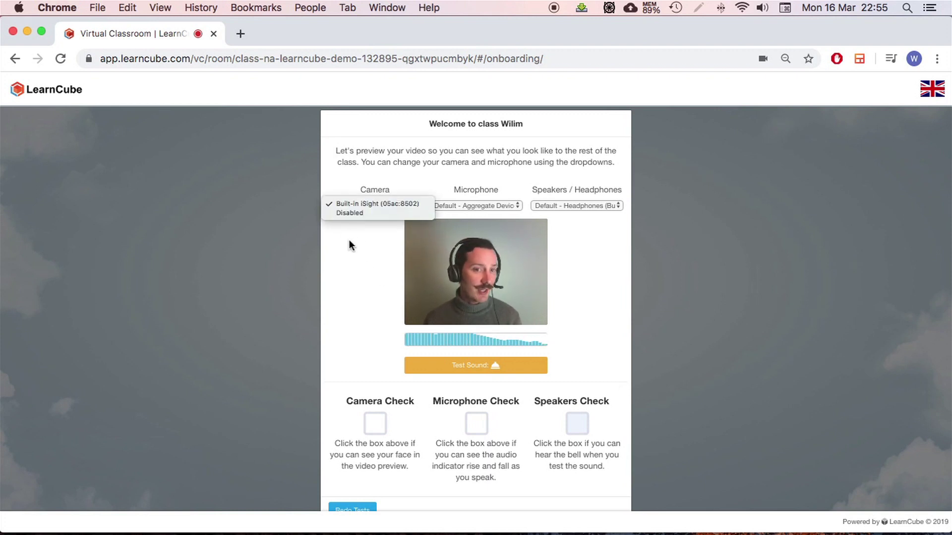
click(371, 239)
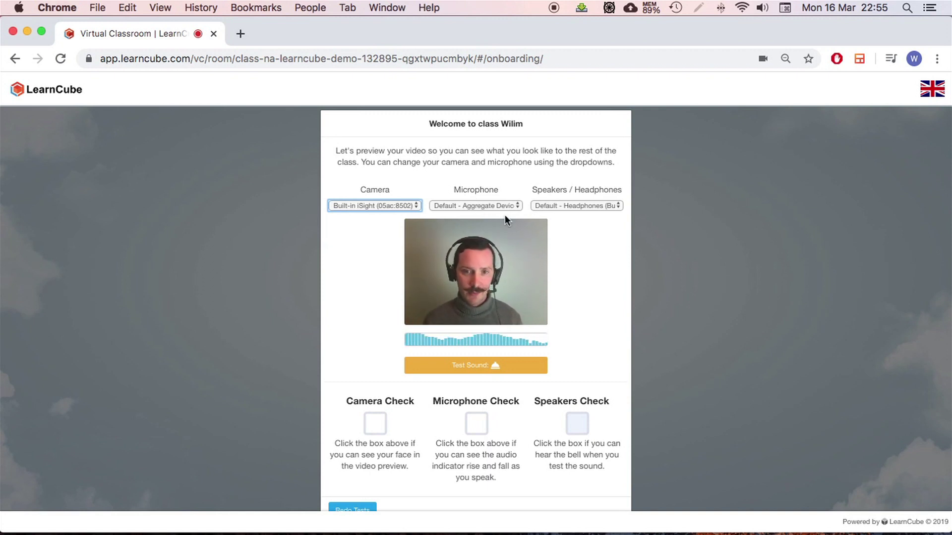
click(376, 427)
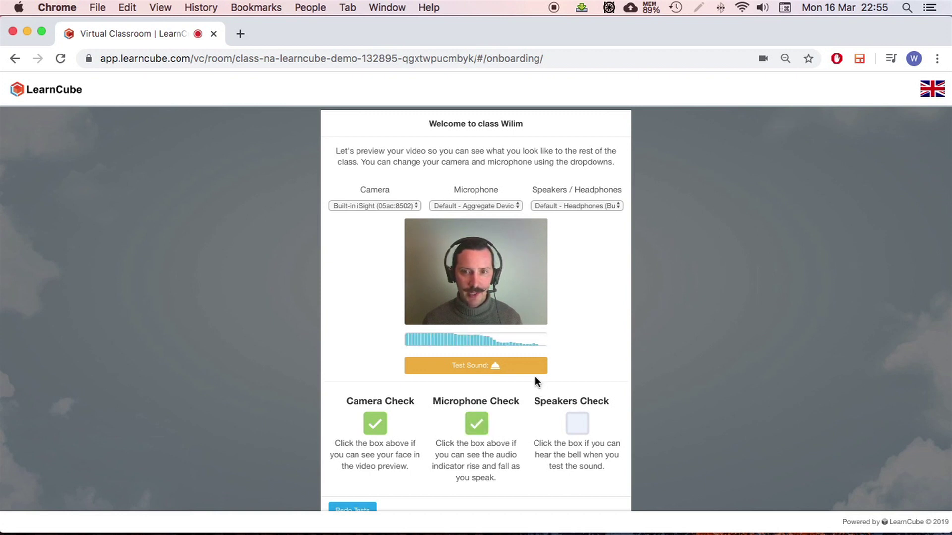
click(516, 372)
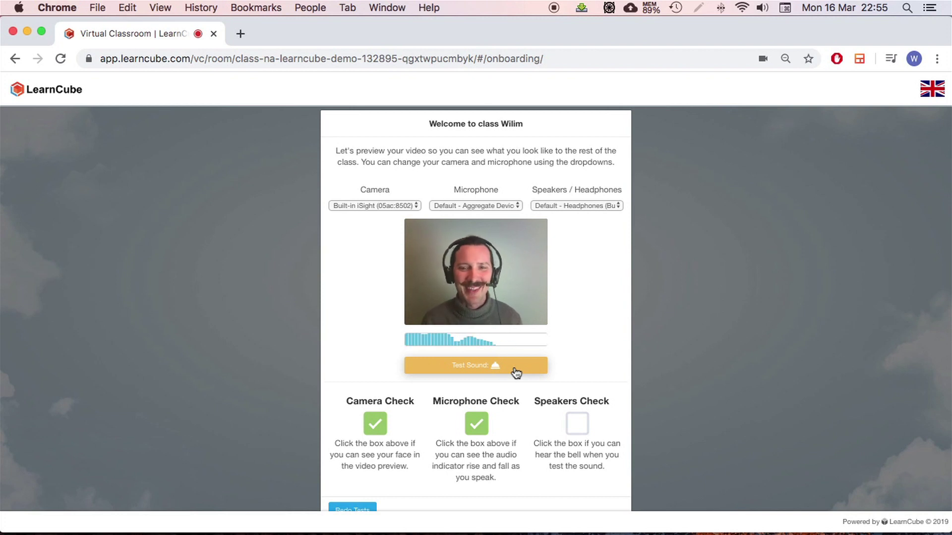
Tick Speakers Check and confirm entering the classroom in teacher view.
click(602, 414)
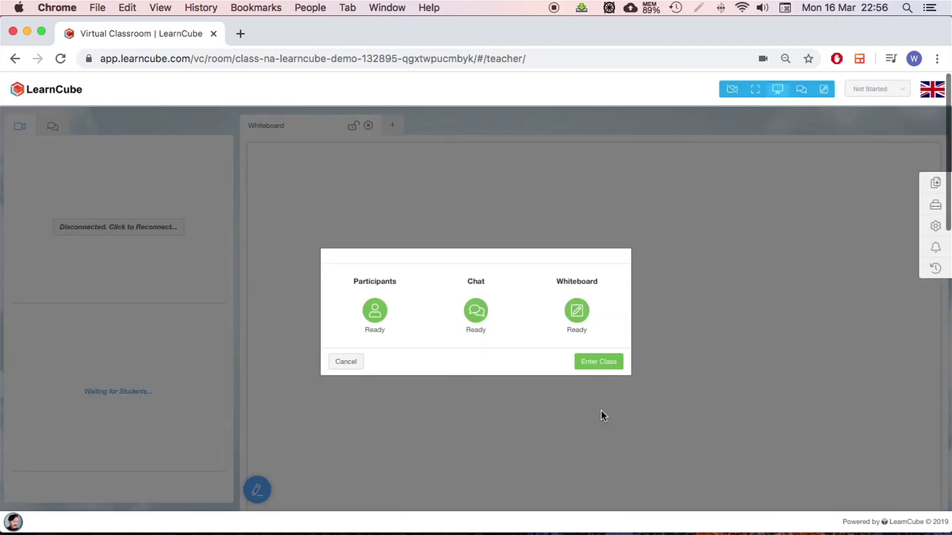
click(598, 362)
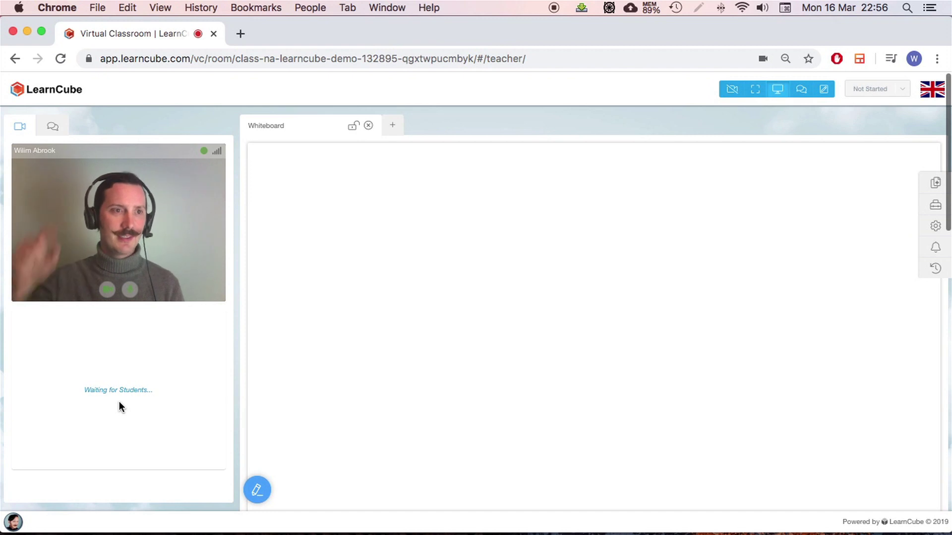
Send 'hello' in the class chat.
click(52, 128)
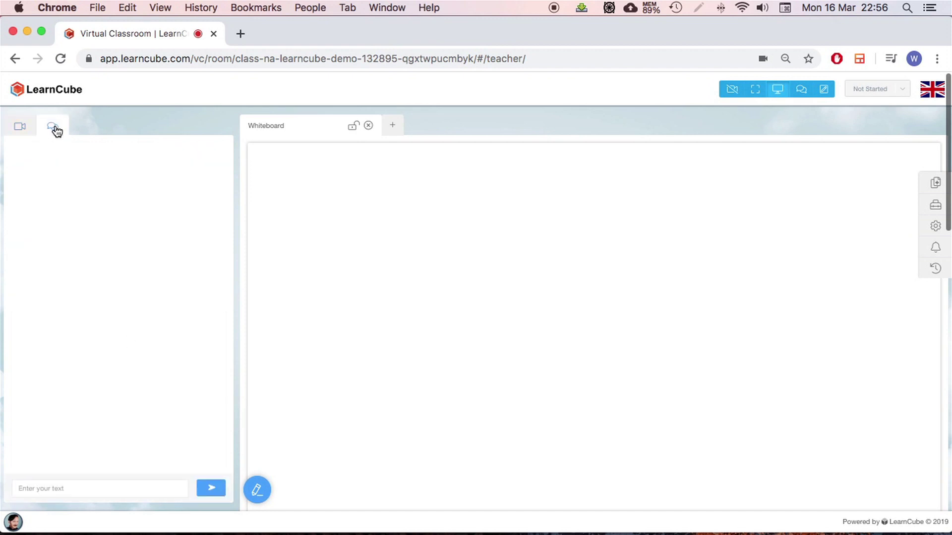
click(68, 488)
text(hello)
key(Return)
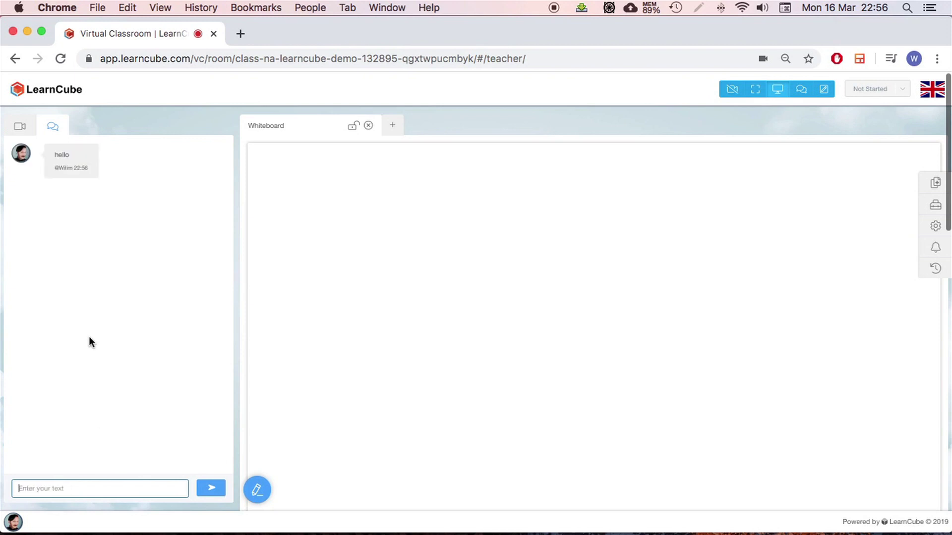
Return to the video feed, then add two extra whiteboards and close them again.
click(20, 127)
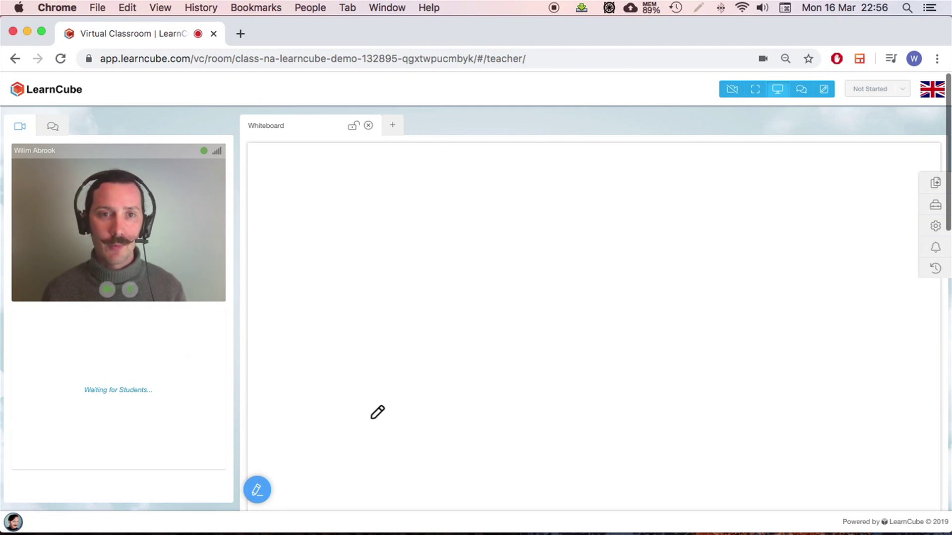
click(391, 127)
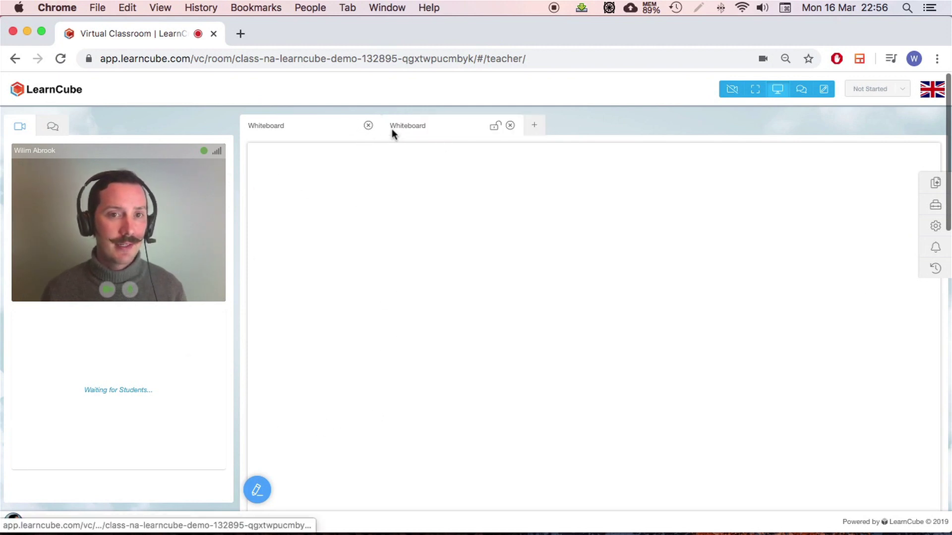
click(535, 125)
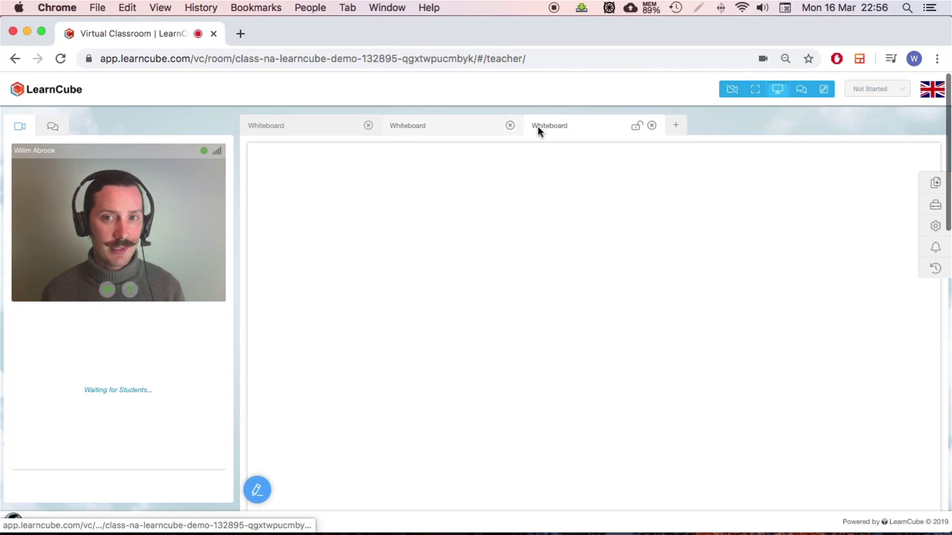
click(651, 125)
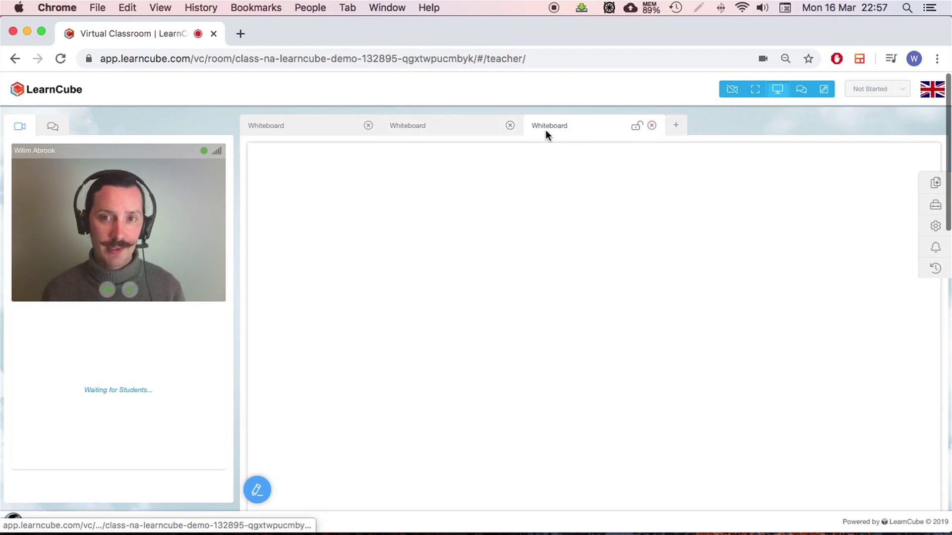
click(510, 126)
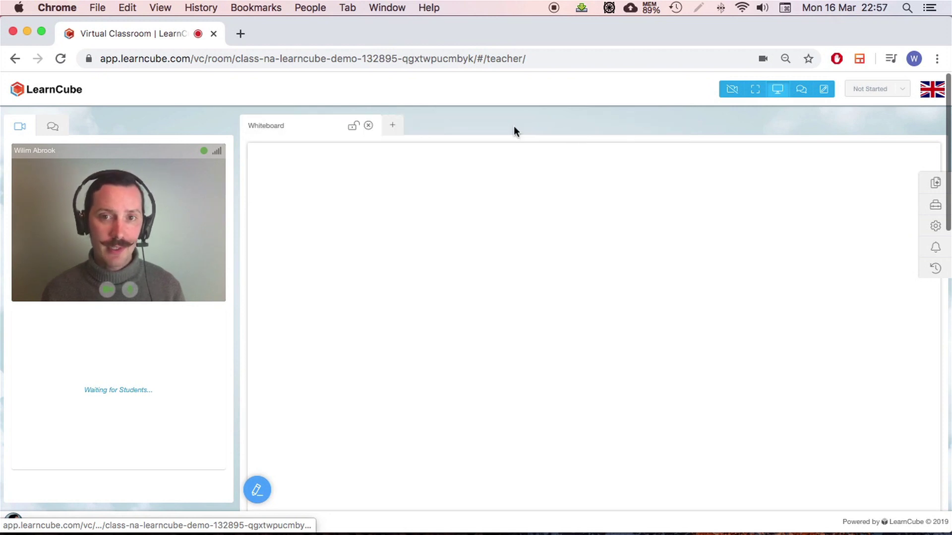
Toggle the whiteboard tools, browse the language list keeping English (UK), then reshow the tools.
click(257, 491)
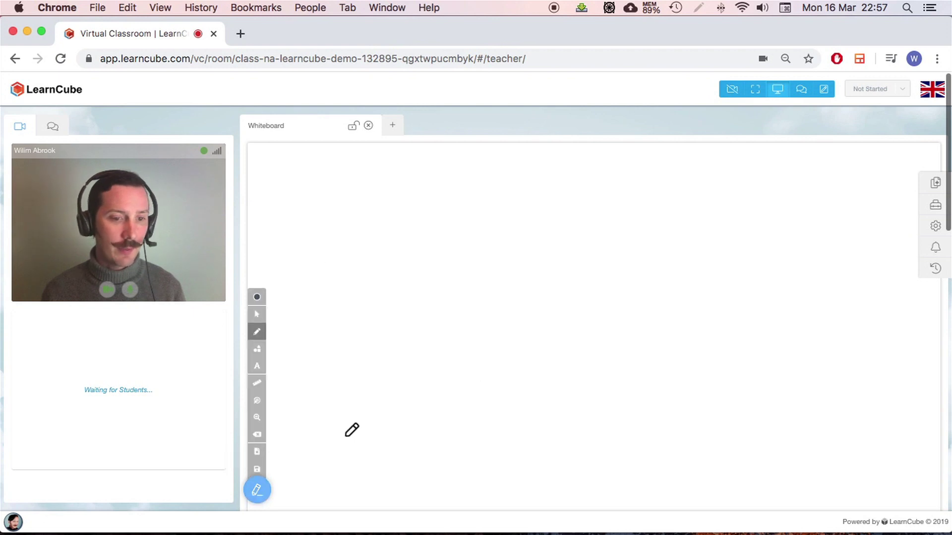
click(250, 490)
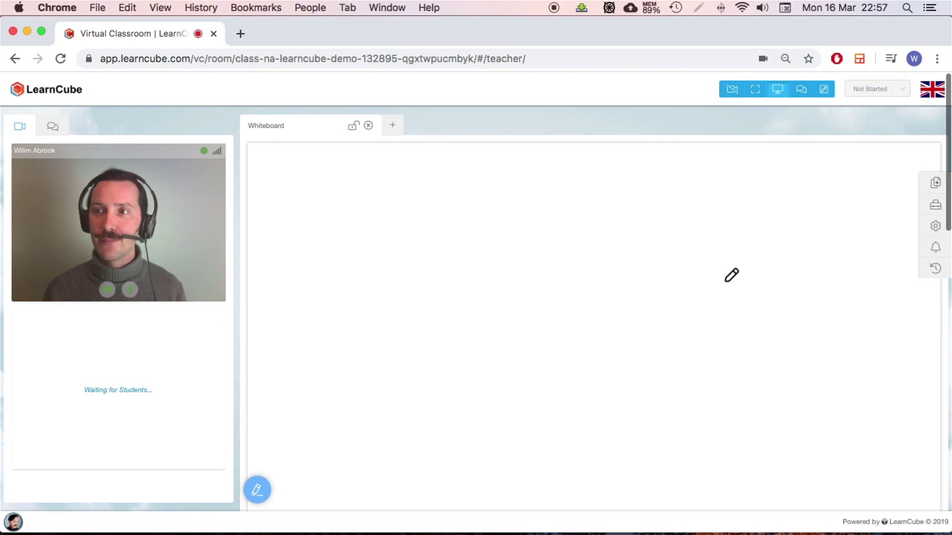
click(930, 96)
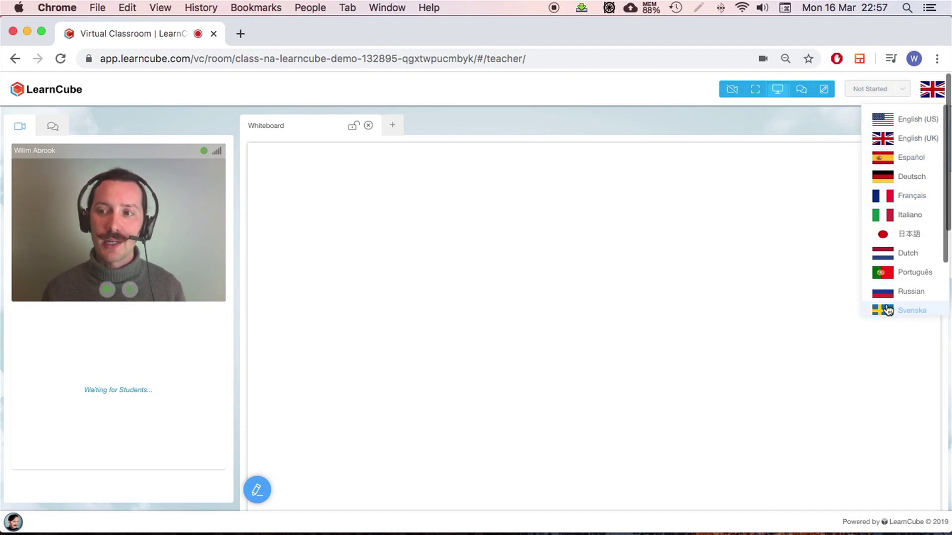
scroll(887, 310, down, 2)
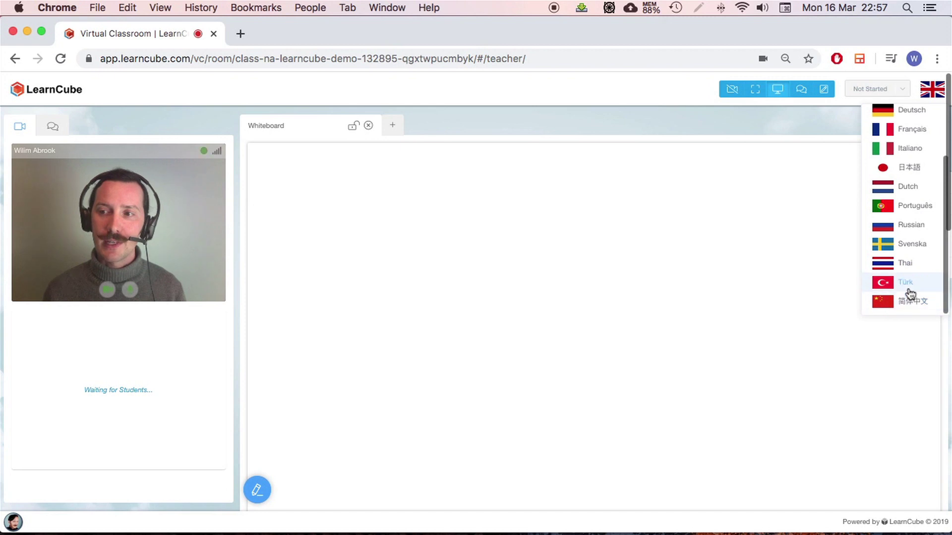
scroll(908, 292, up, 3)
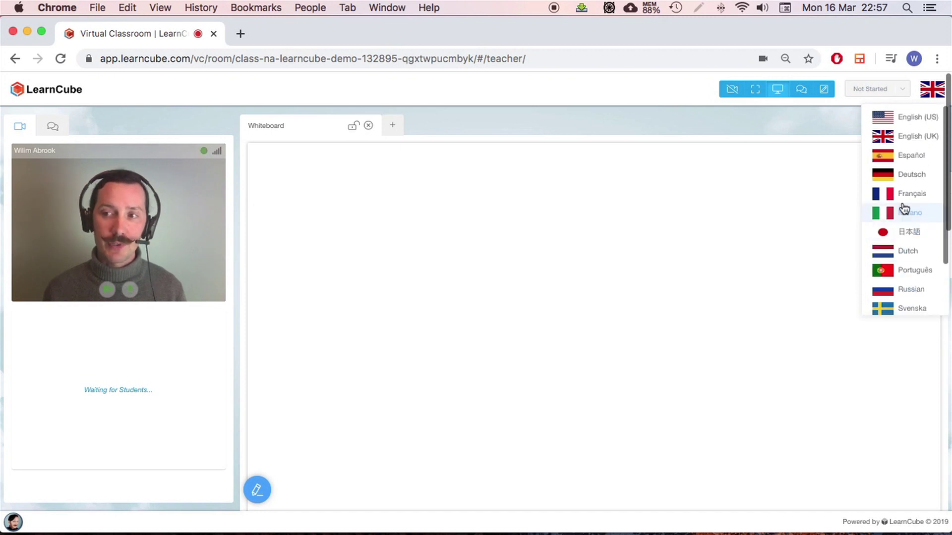
scroll(903, 208, down, 2)
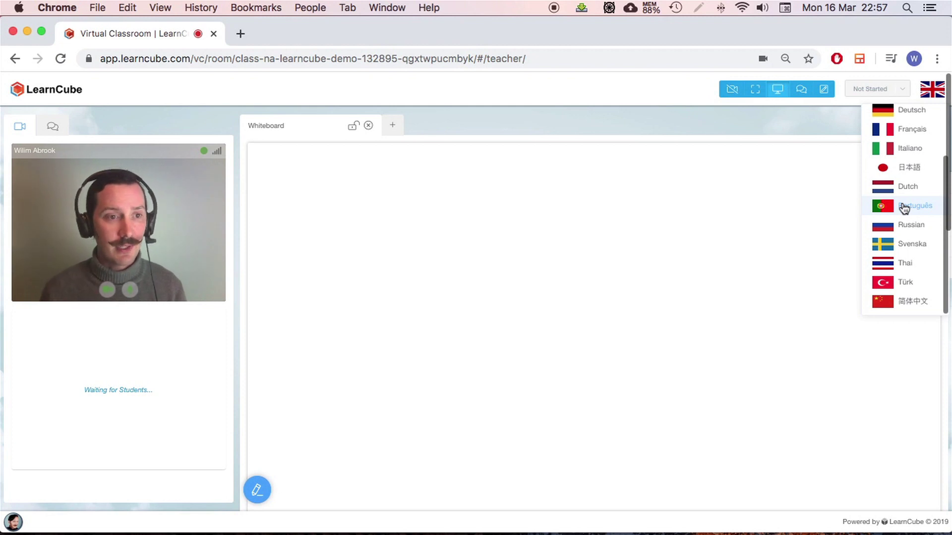
click(257, 490)
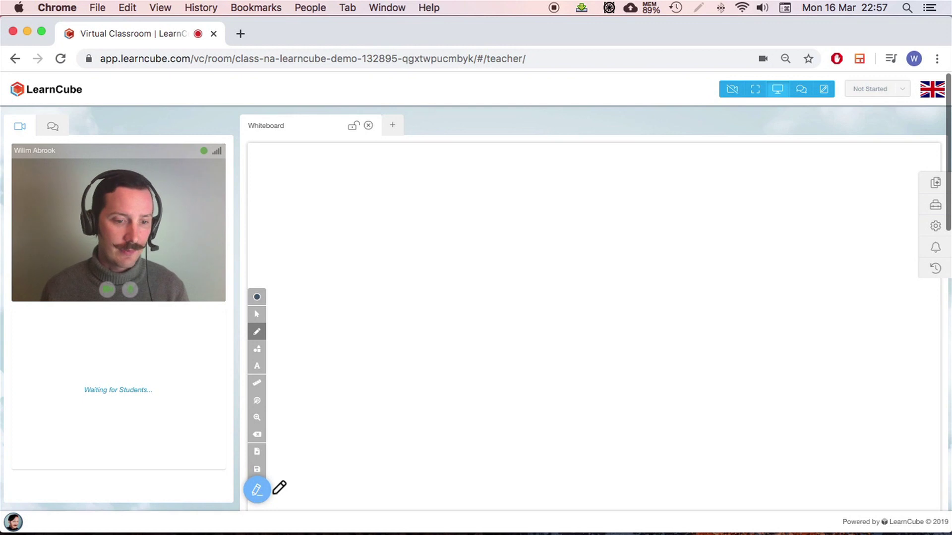
View the pencil sub-tools, glance at the Lesson Materials list, then reshow the pen options.
click(264, 339)
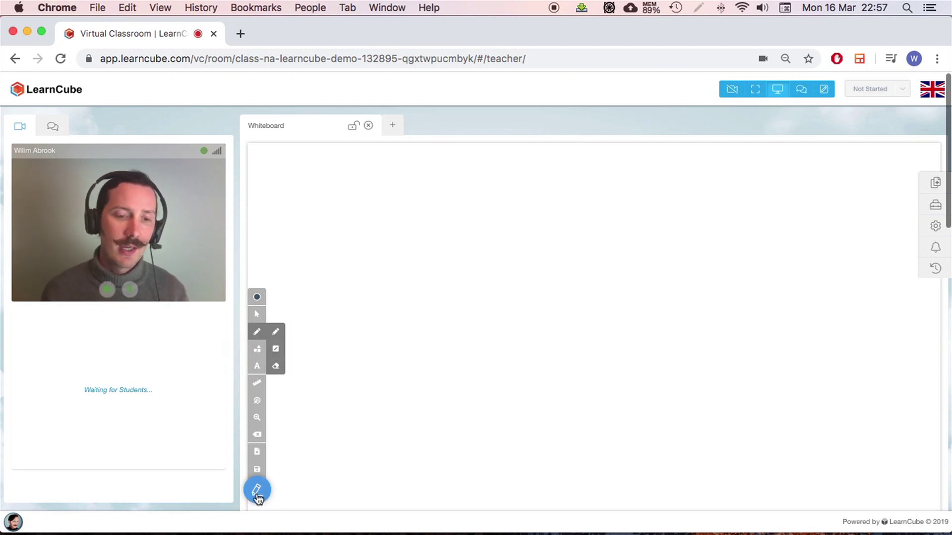
click(930, 185)
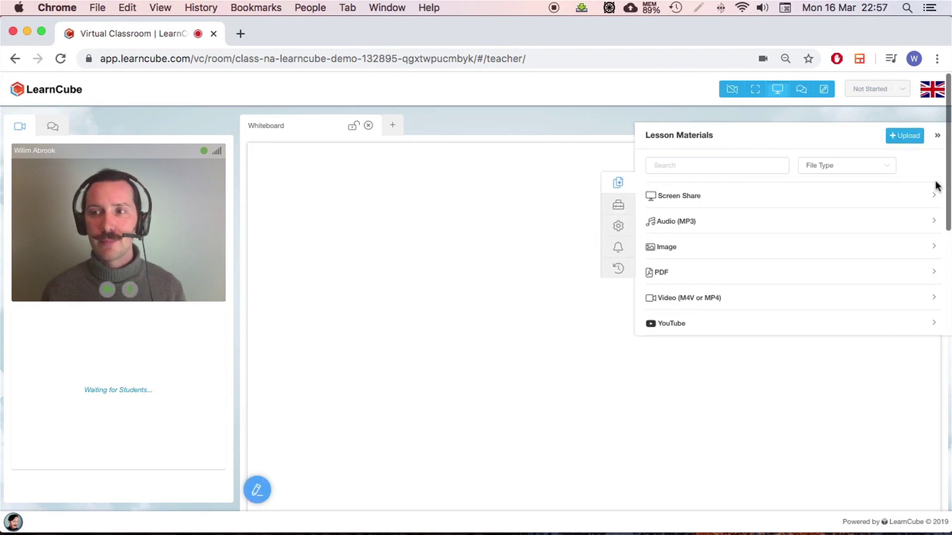
click(936, 139)
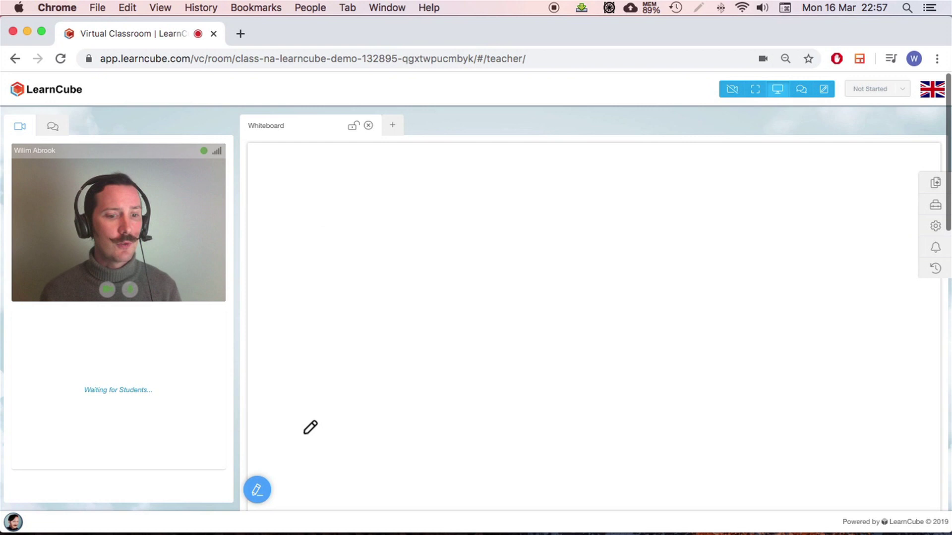
click(257, 496)
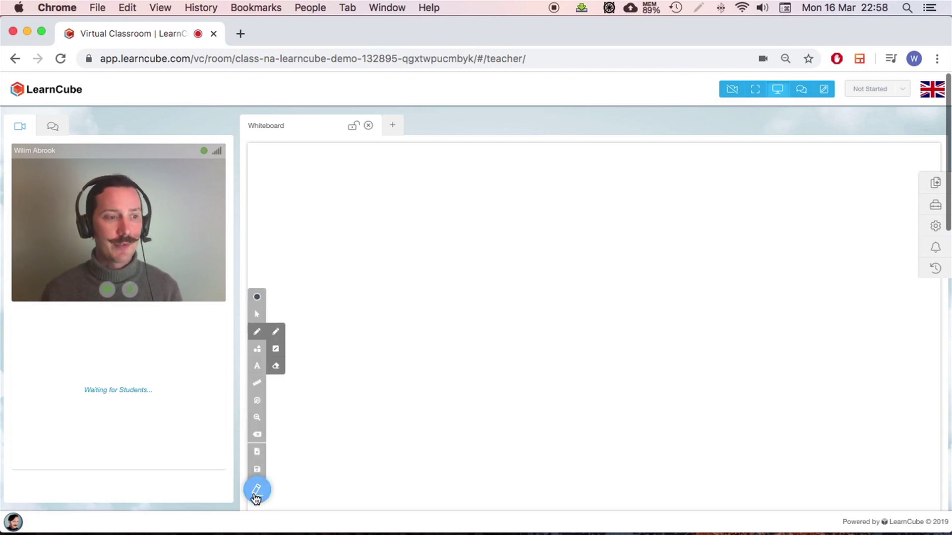
Sketch a looping freehand scribble and a stick figure on the whiteboard with the pen.
mouse_move(435, 218)
mouse_down()
mouse_move(416, 229)
mouse_move(448, 286)
mouse_up()
drag(415, 247, 529, 363)
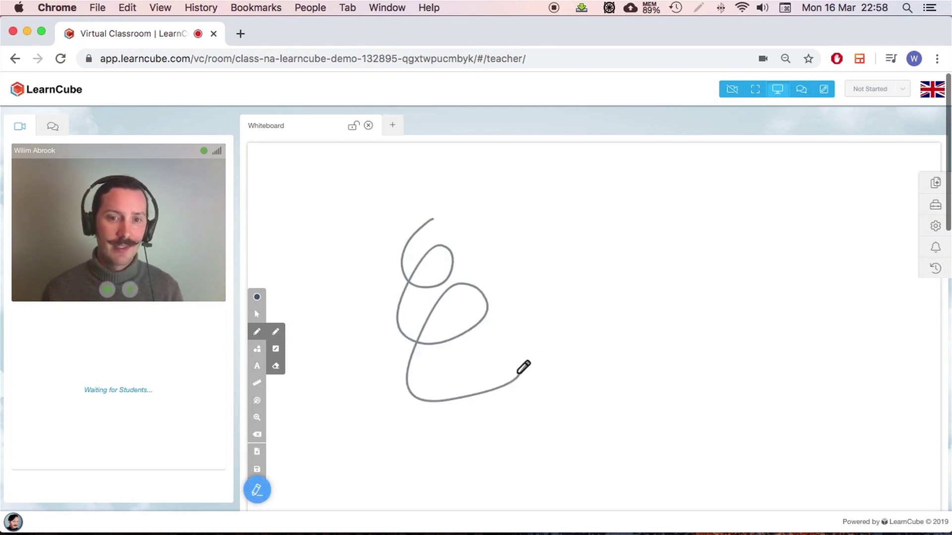
drag(504, 250, 534, 246)
drag(716, 225, 712, 226)
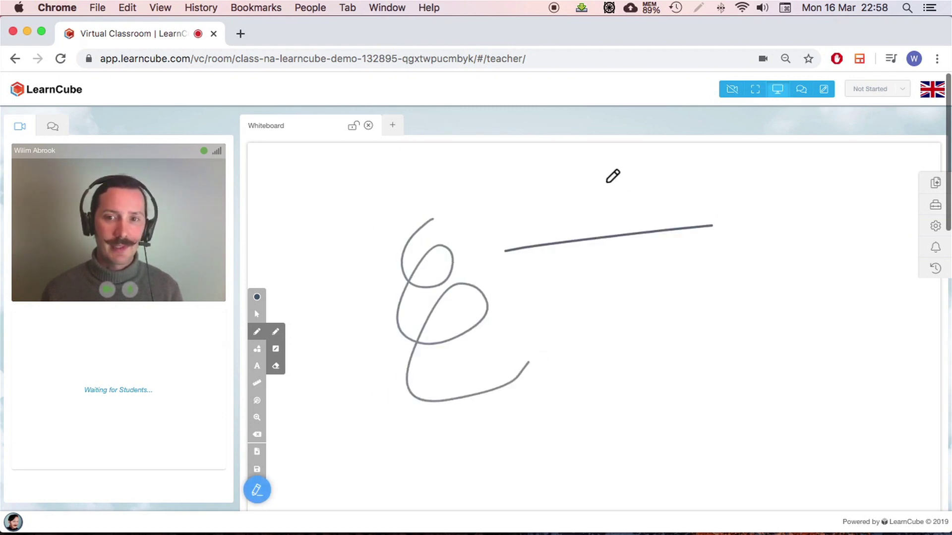
mouse_move(608, 208)
mouse_down()
mouse_move(613, 182)
mouse_move(569, 407)
mouse_up()
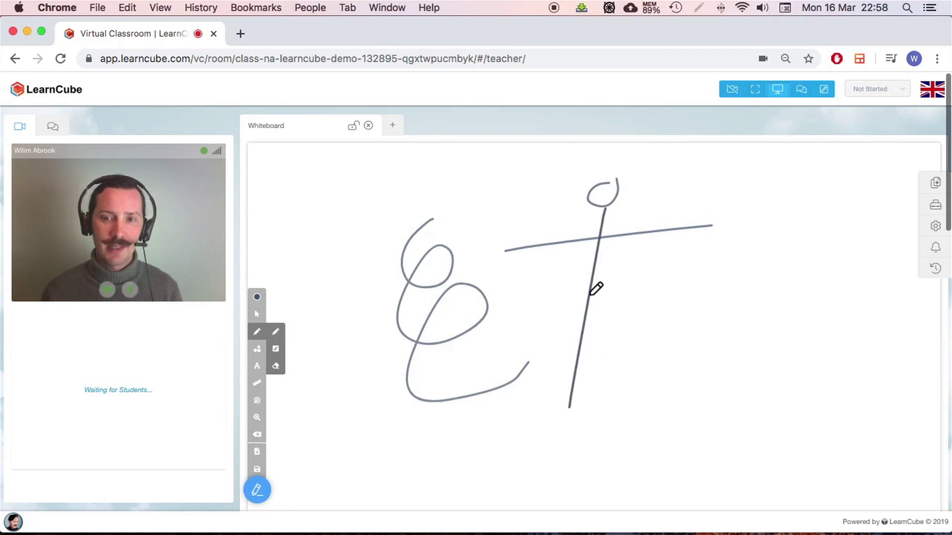
drag(589, 296, 657, 376)
Switch the ink colour to green and draw a mark above the figure's head.
click(256, 297)
click(276, 331)
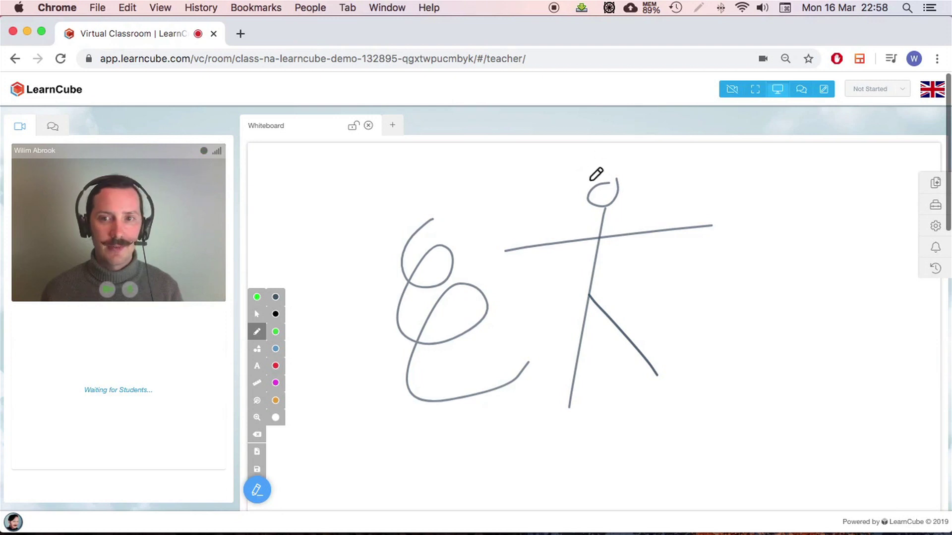
drag(589, 175, 623, 186)
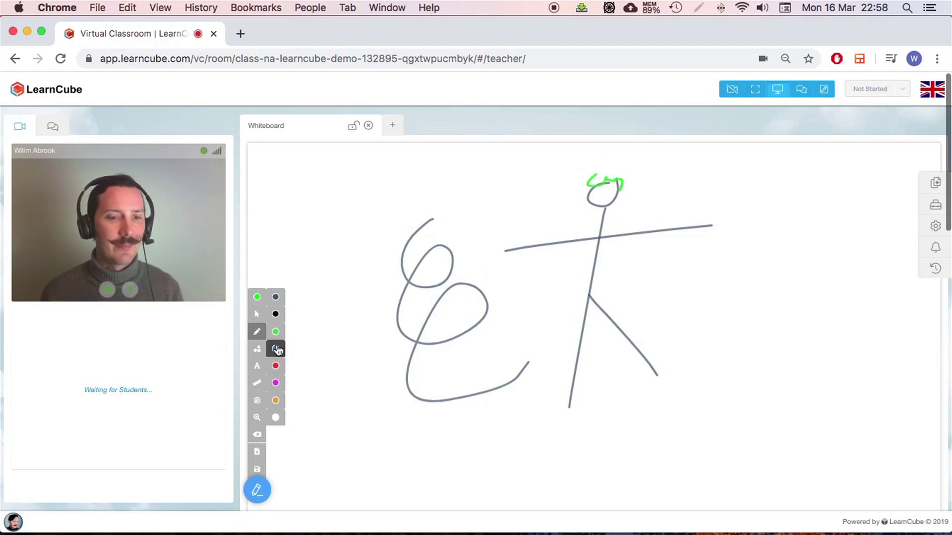
Move the scribble, arm and leg strokes around, then select all drawings and delete them.
click(257, 314)
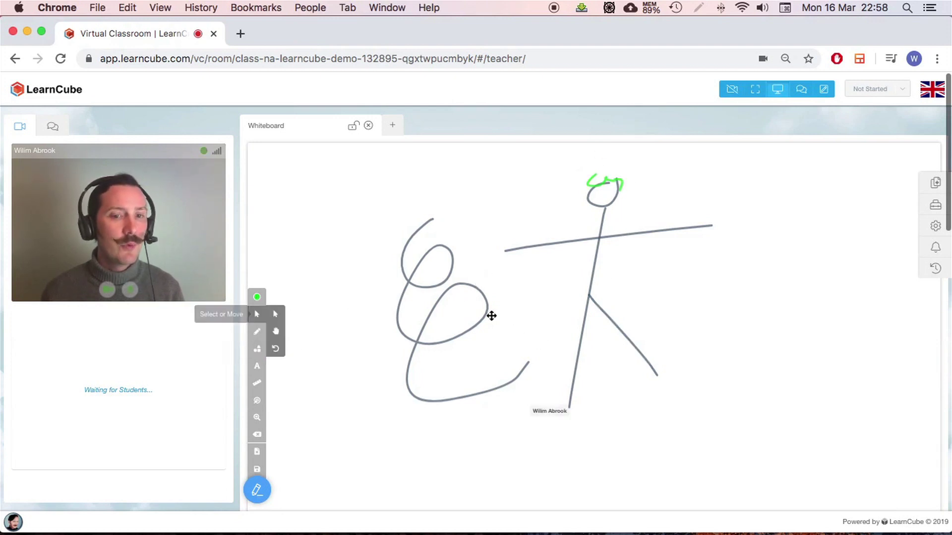
click(432, 291)
drag(431, 291, 352, 260)
drag(546, 250, 633, 301)
mouse_move(639, 355)
mouse_down()
mouse_move(474, 359)
mouse_move(471, 367)
mouse_up()
click(405, 414)
mouse_move(304, 156)
mouse_down()
mouse_move(542, 330)
mouse_move(753, 410)
mouse_up()
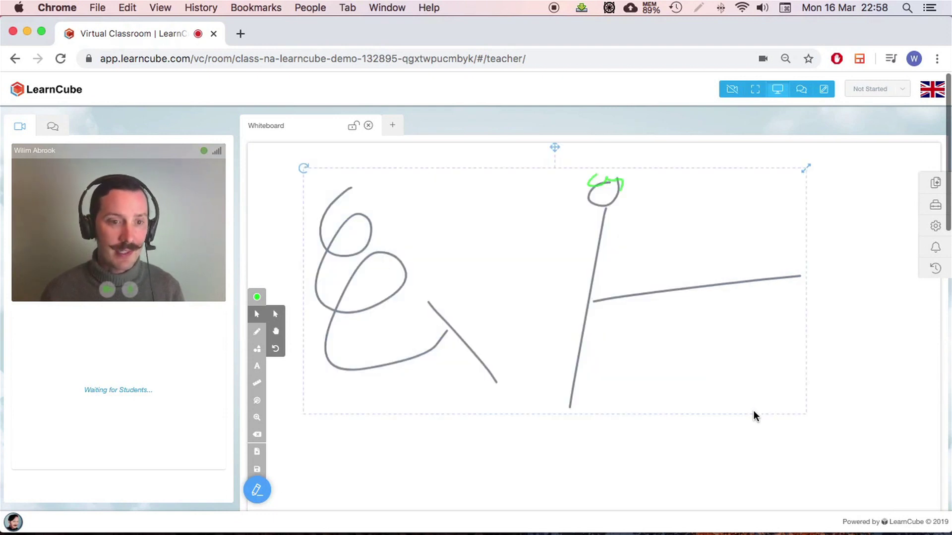
key(Delete)
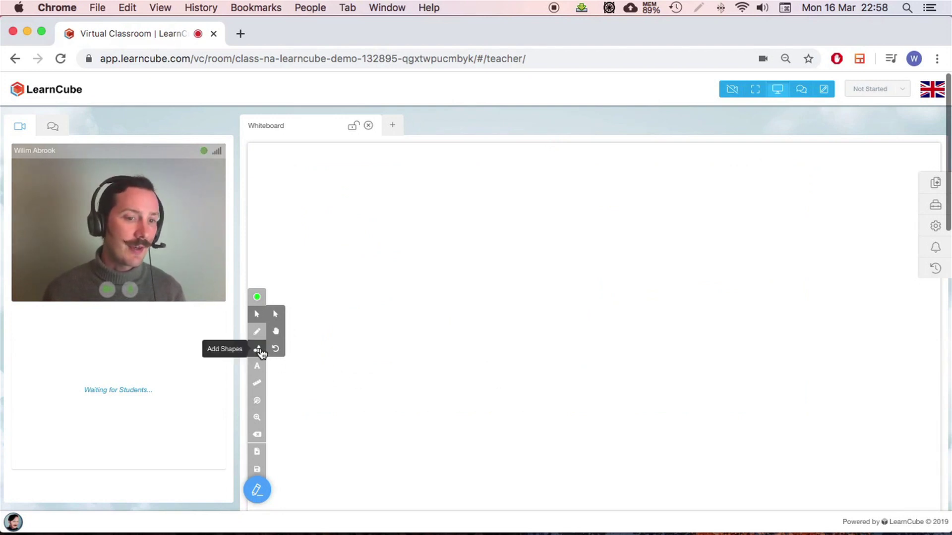
Draw a green arrow across the board and a green rectangle below its start.
mouse_move(261, 339)
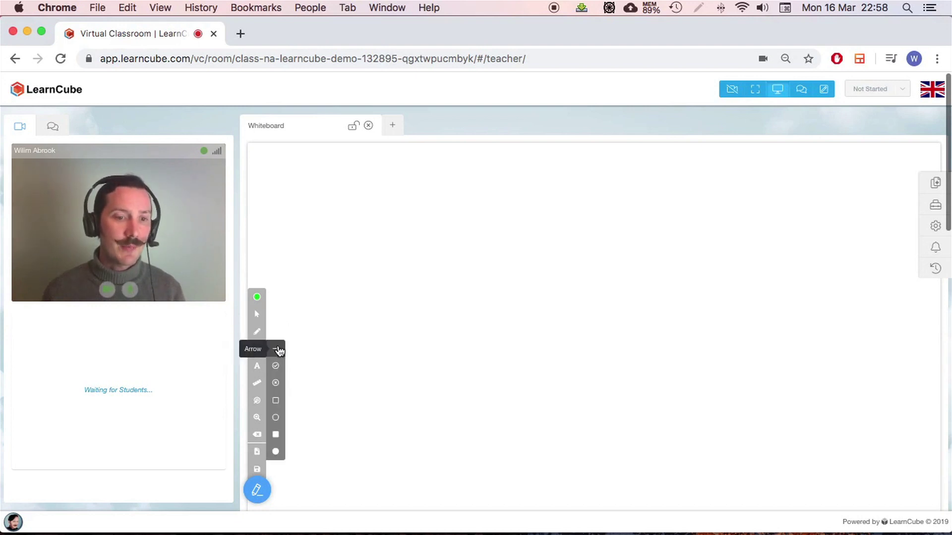
click(278, 350)
drag(415, 260, 663, 265)
click(275, 400)
drag(403, 261, 489, 325)
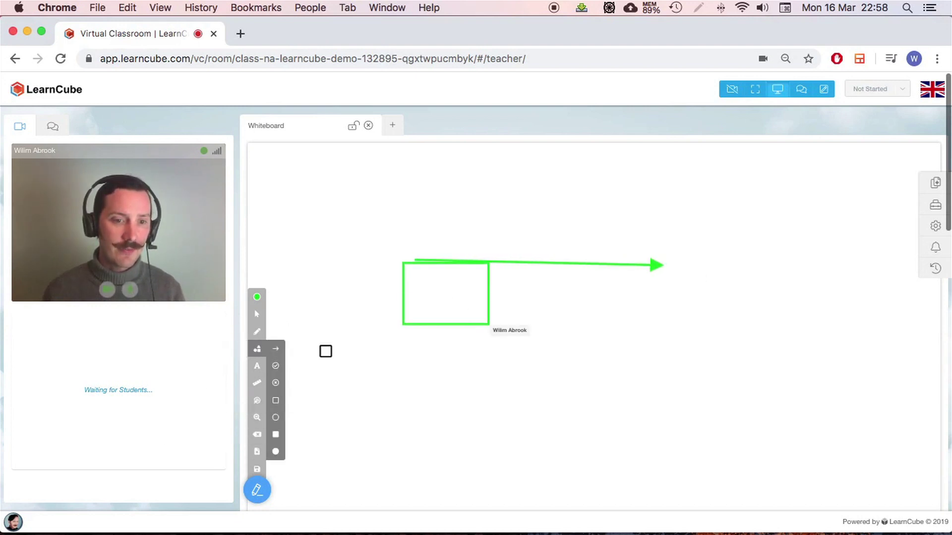
Add the text note 'I can add my notes like this' near the top of the board.
click(257, 365)
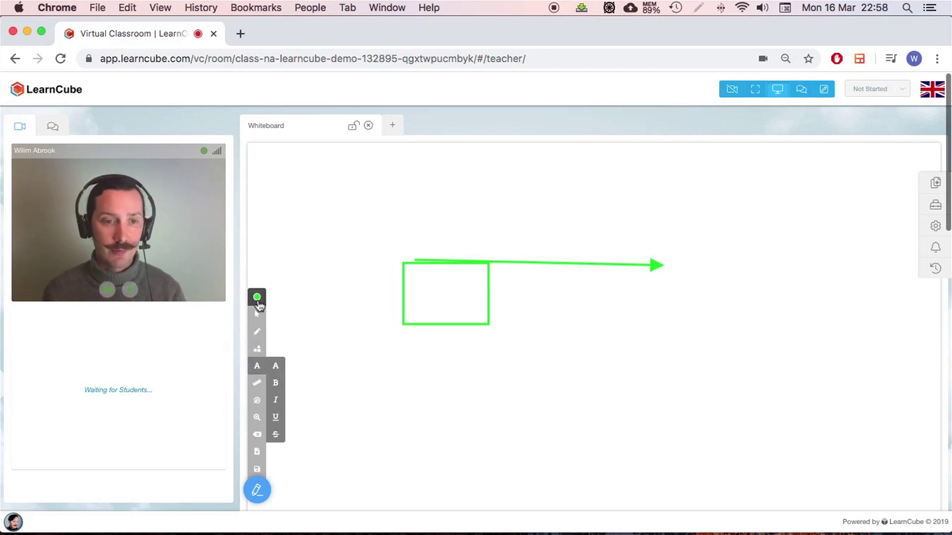
click(418, 173)
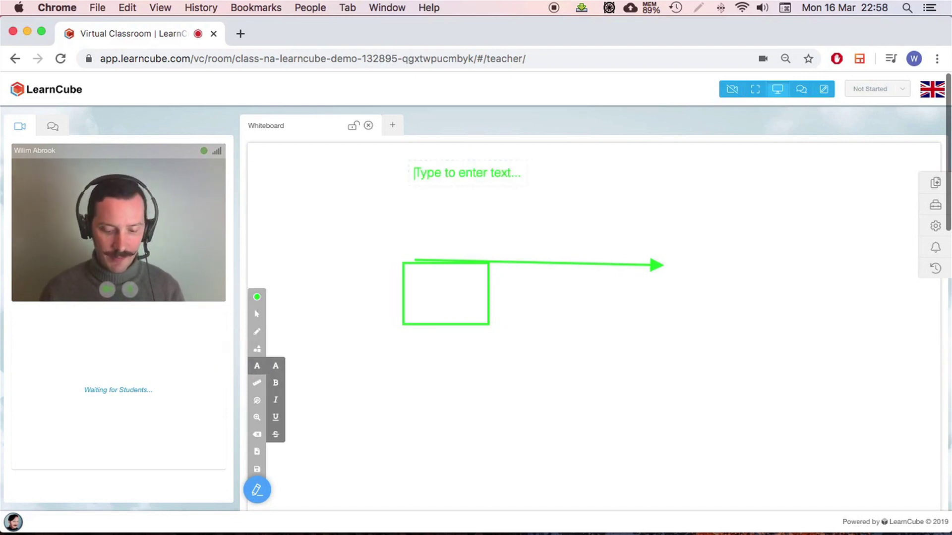
text(I can add my nontes l)
key(BackSpace)
key(BackSpace)
key(BackSpace)
key(BackSpace)
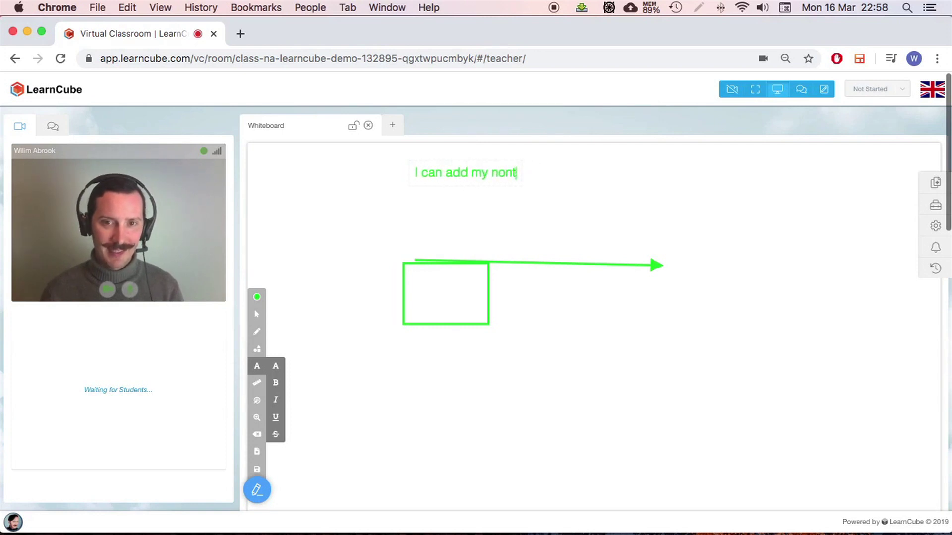
text(tes like this)
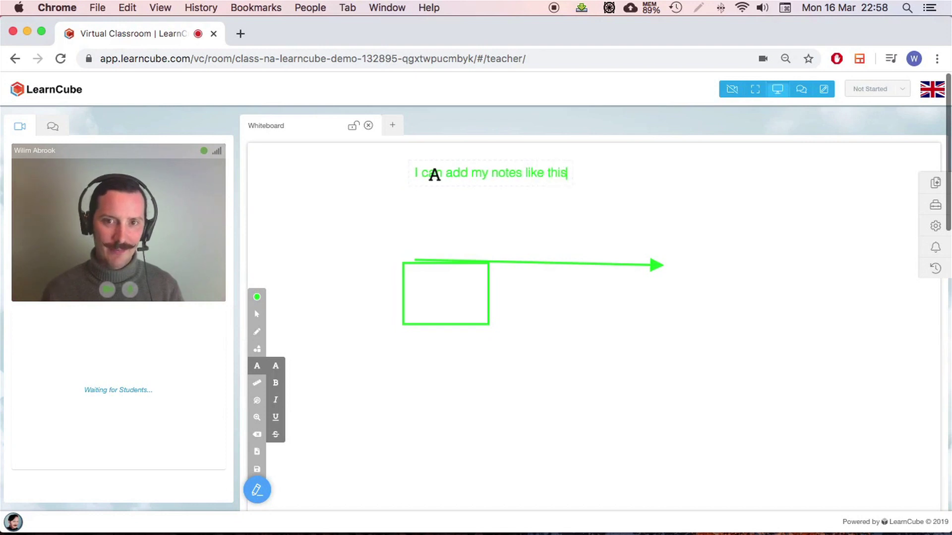
key(Escape)
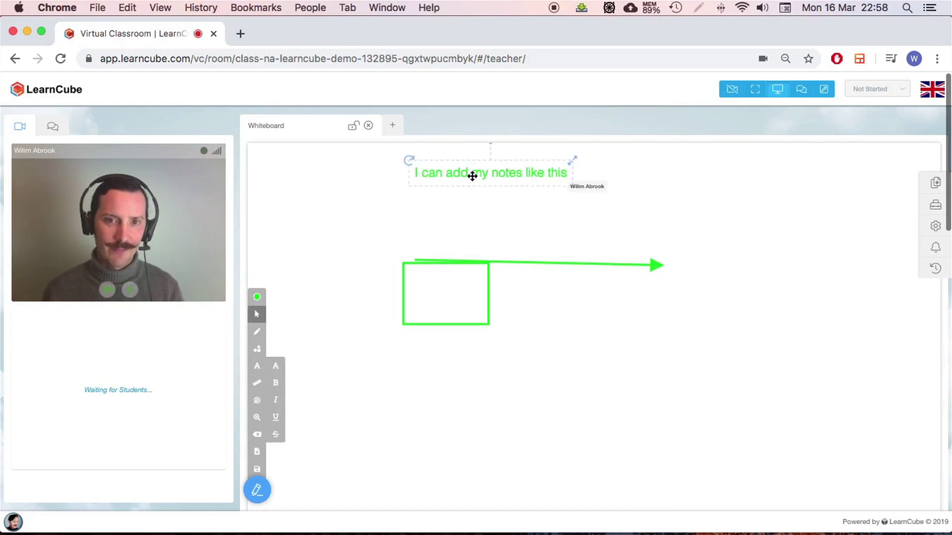
Move the note left and down, enlarge it and tilt it counter-clockwise.
drag(471, 174, 405, 218)
drag(515, 210, 560, 201)
drag(338, 223, 358, 278)
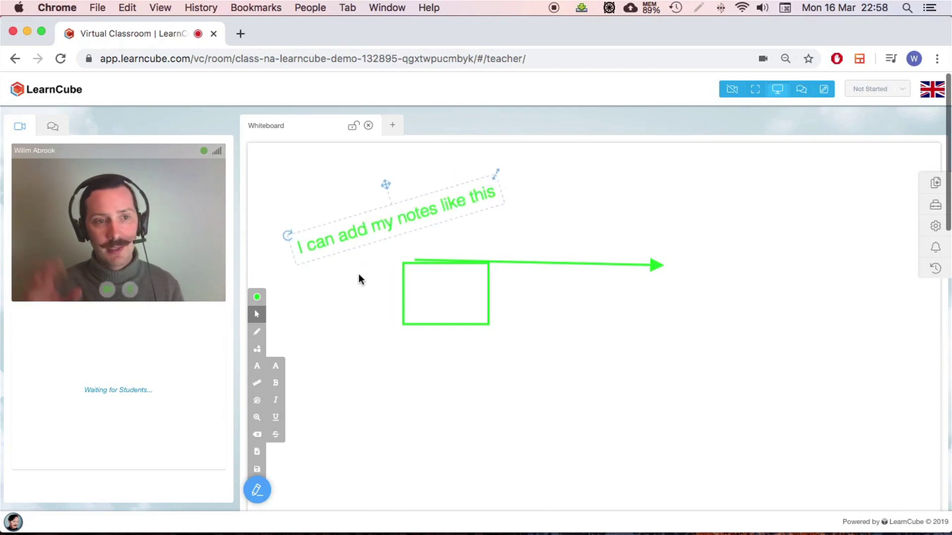
click(359, 276)
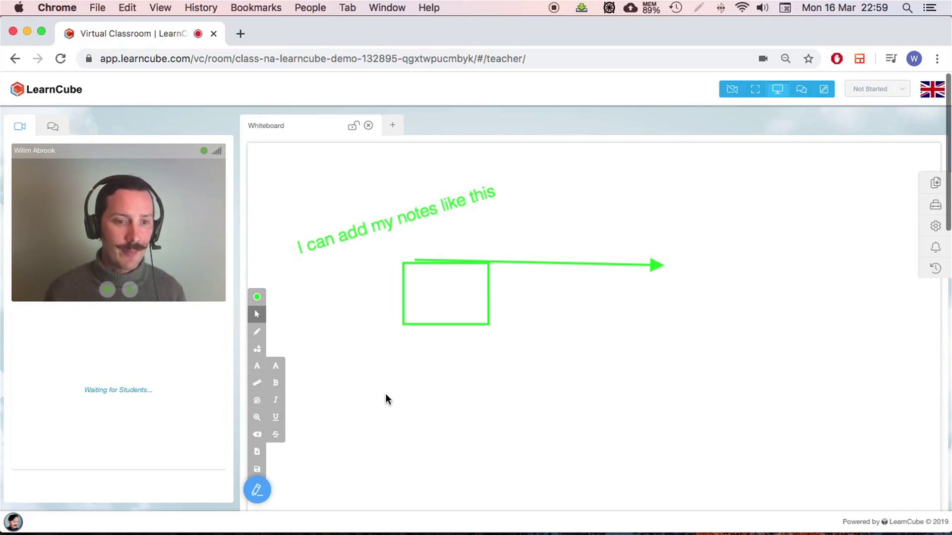
Place a ruler from the maths tools, move it down the board, then delete it.
click(258, 387)
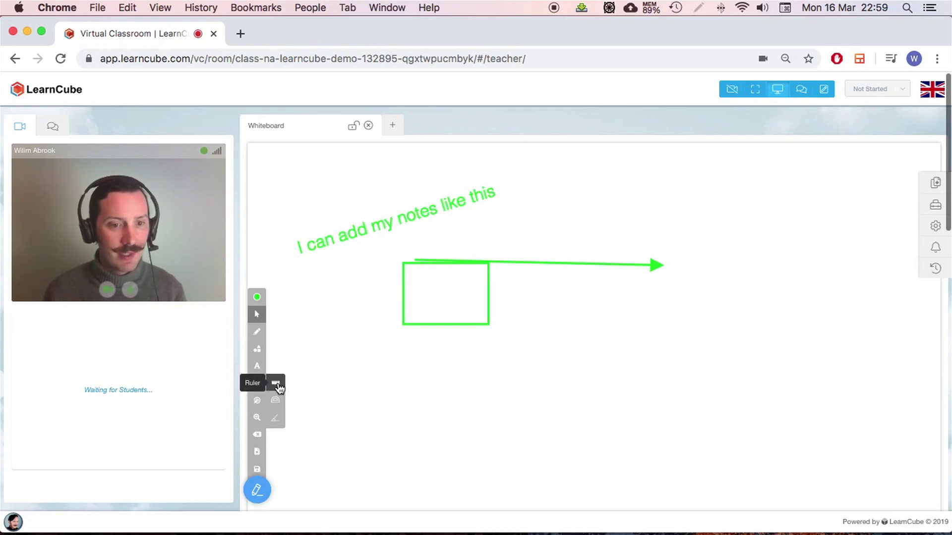
click(276, 385)
drag(504, 304, 452, 388)
key(Delete)
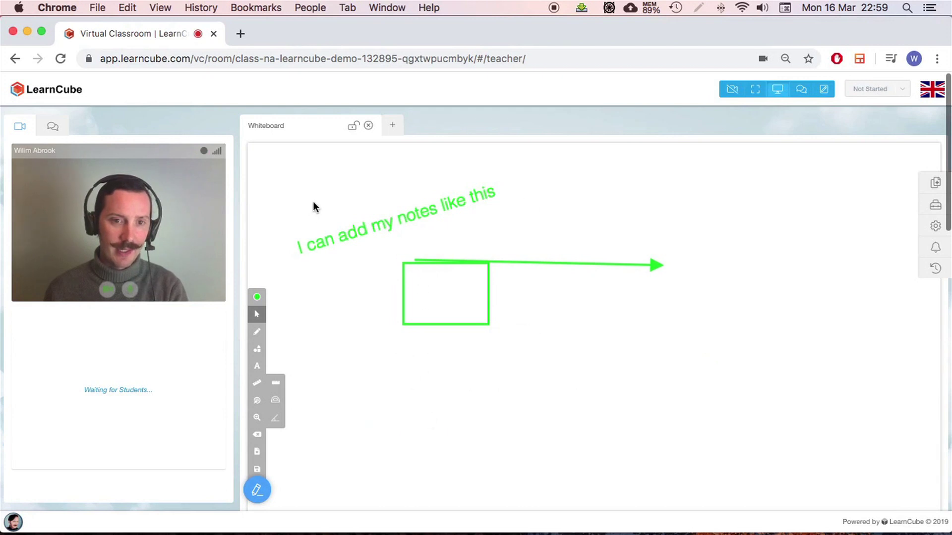
Flash the laser pointer on the board, then bring up the whiteboard zoom slider.
click(256, 400)
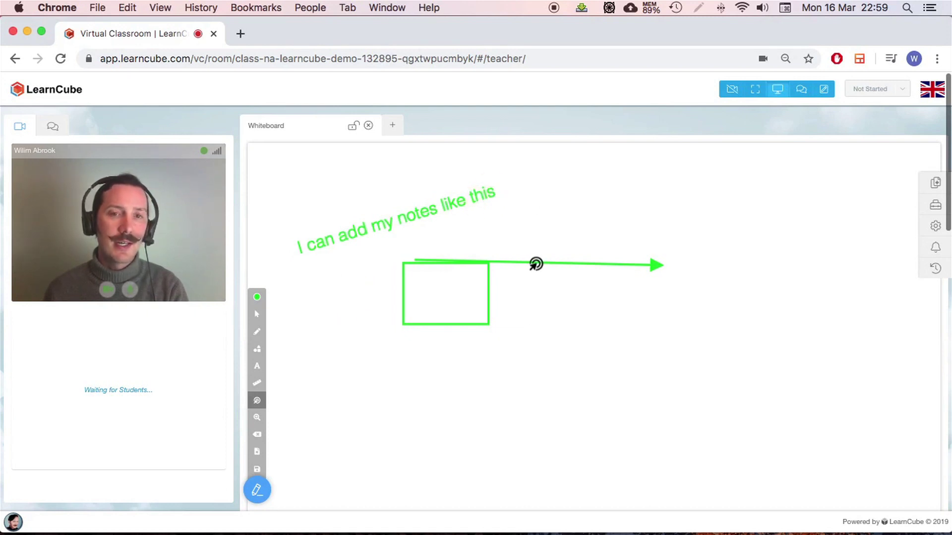
scroll(548, 283, down, 5)
scroll(548, 284, down, 5)
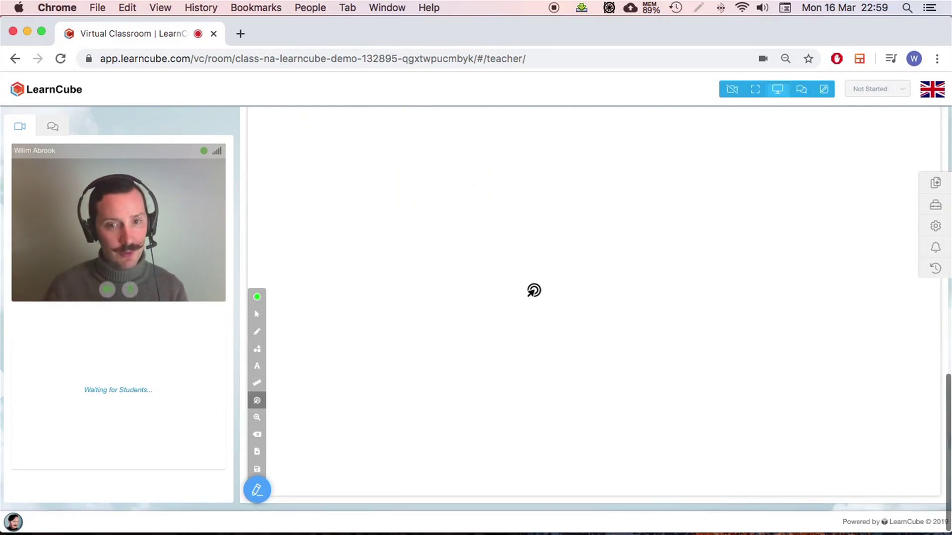
click(461, 394)
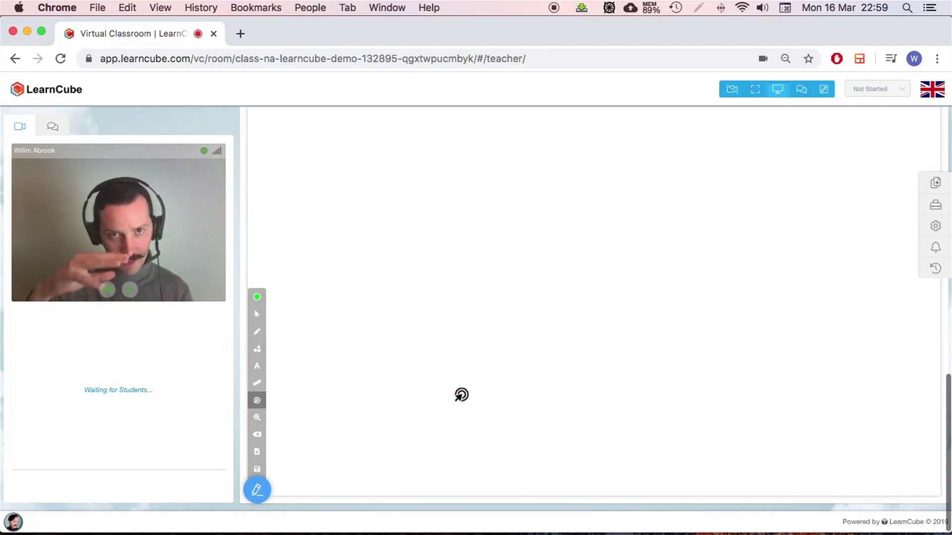
scroll(453, 396, up, 3)
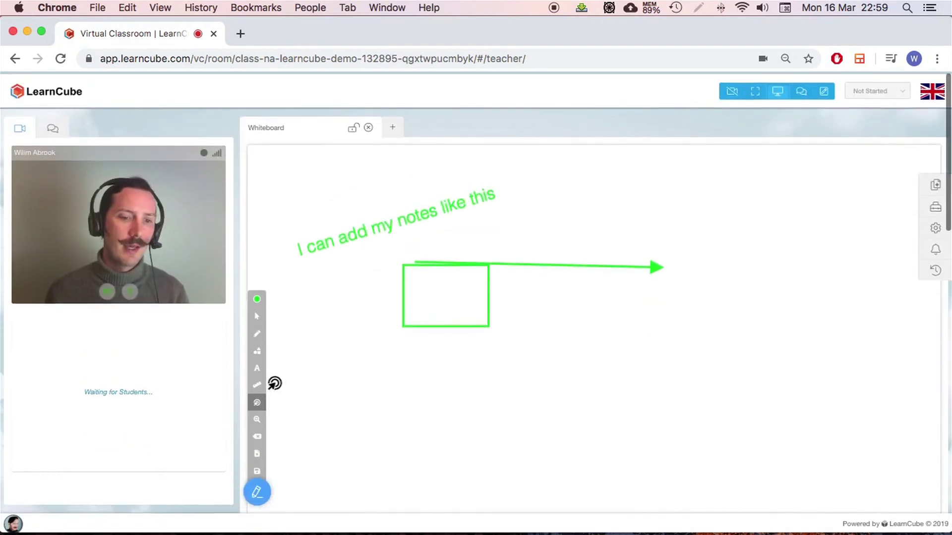
click(257, 419)
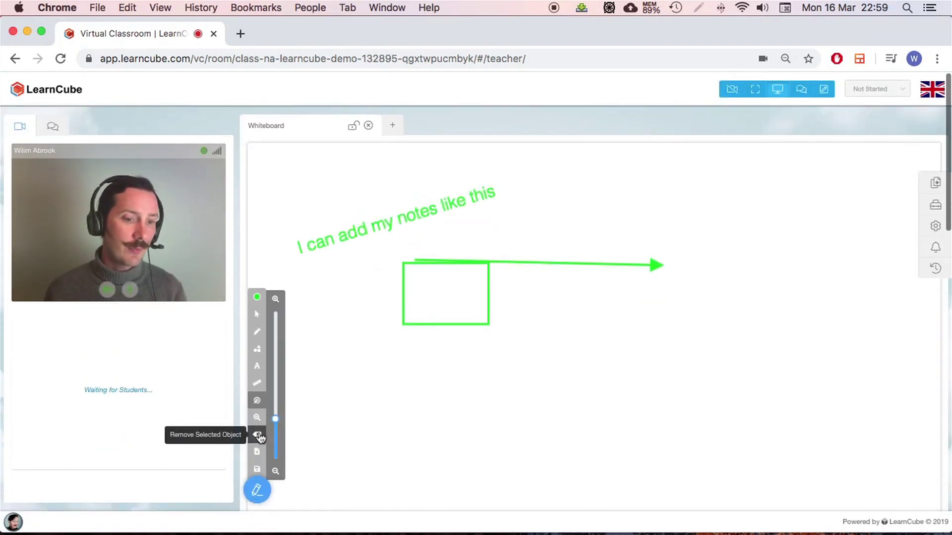
Remove the selected green text note, then clear the whiteboard and confirm with Proceed.
click(257, 314)
click(353, 242)
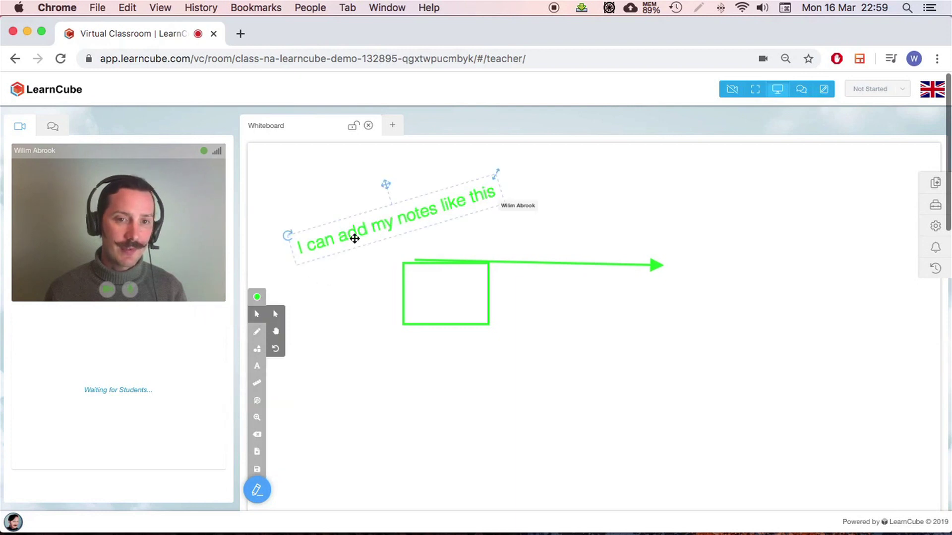
click(257, 435)
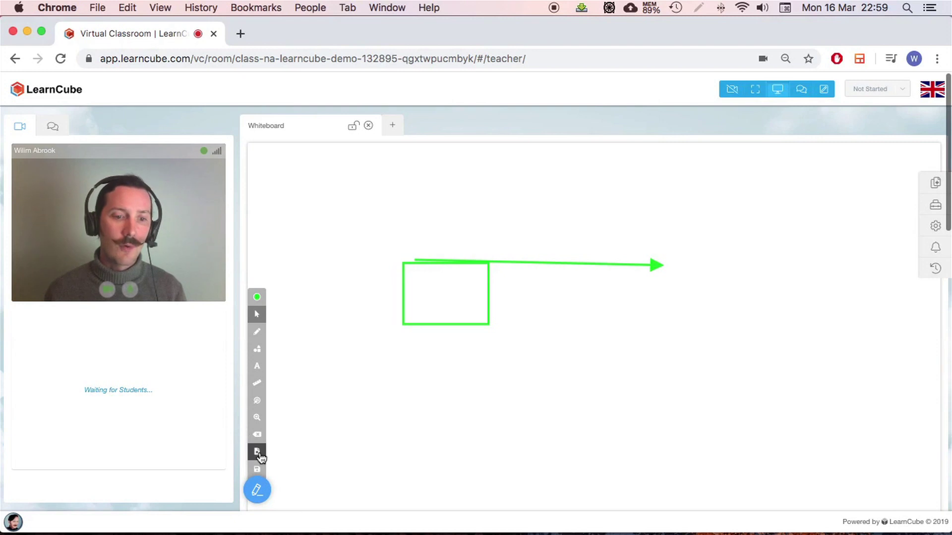
click(257, 452)
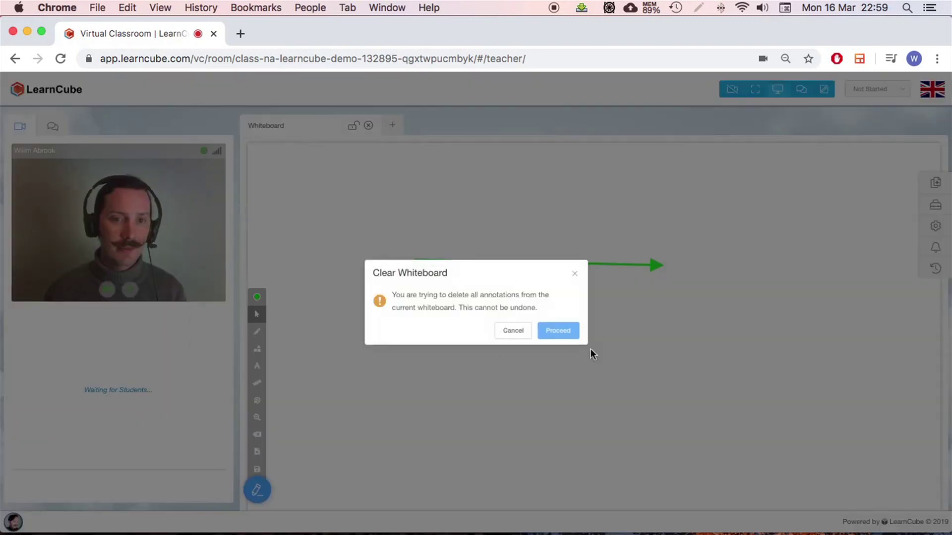
click(563, 336)
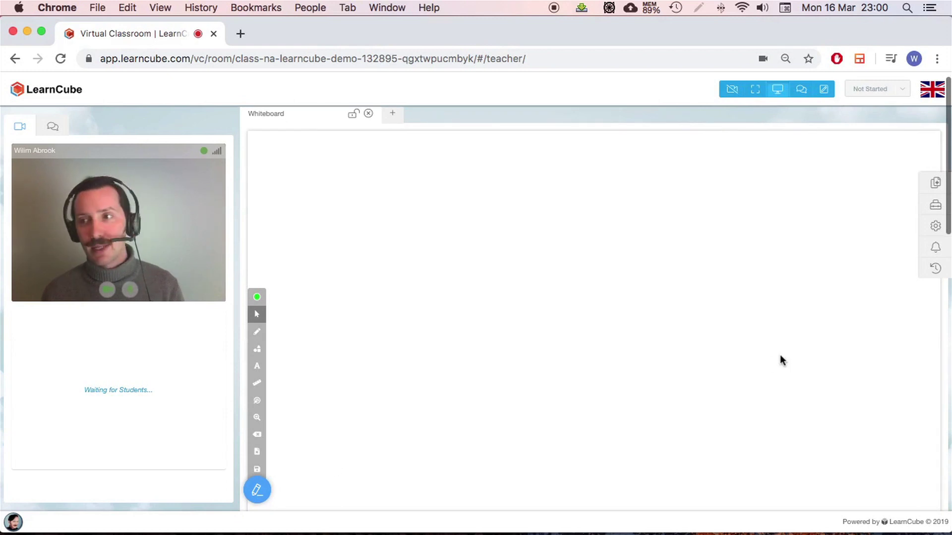
Open the Lesson Materials panel listing Screen Share, Audio, Image, PDF, Video and YouTube sources.
click(934, 184)
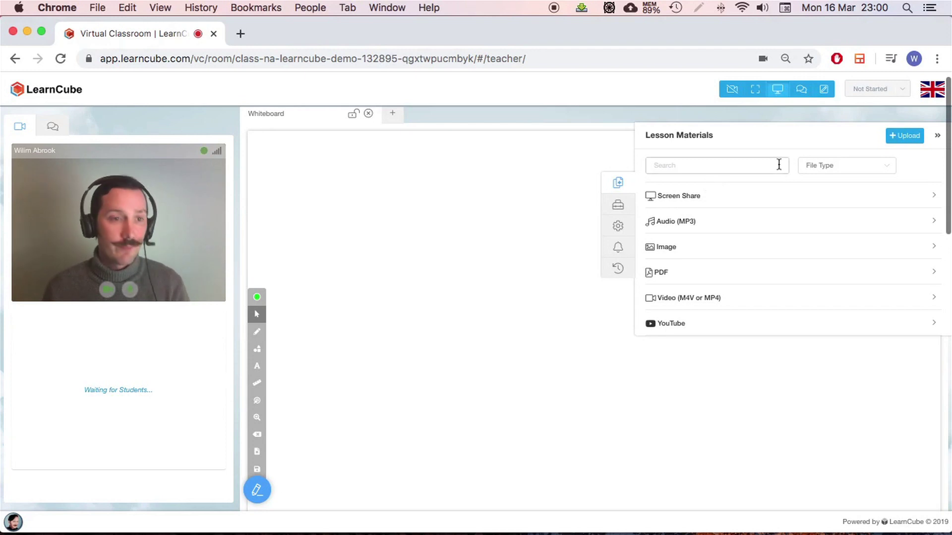
click(905, 137)
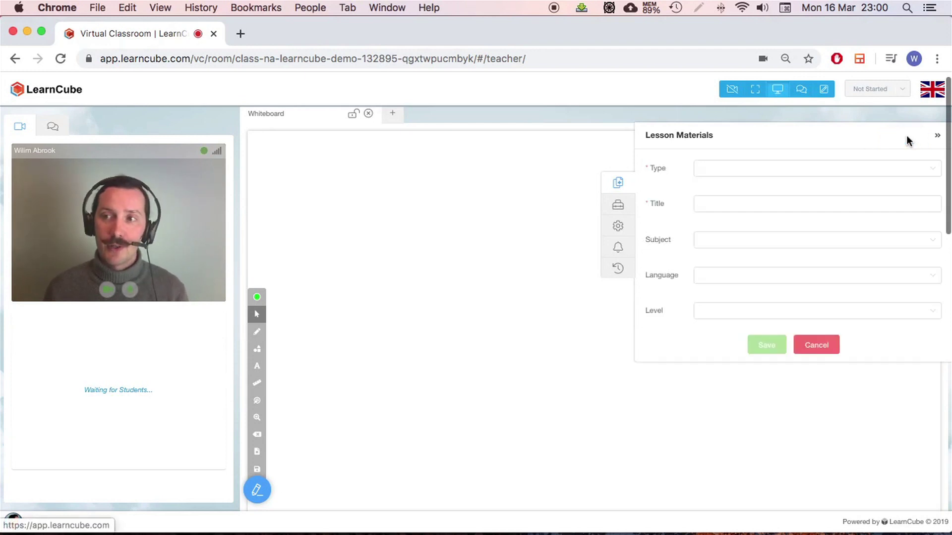
click(767, 170)
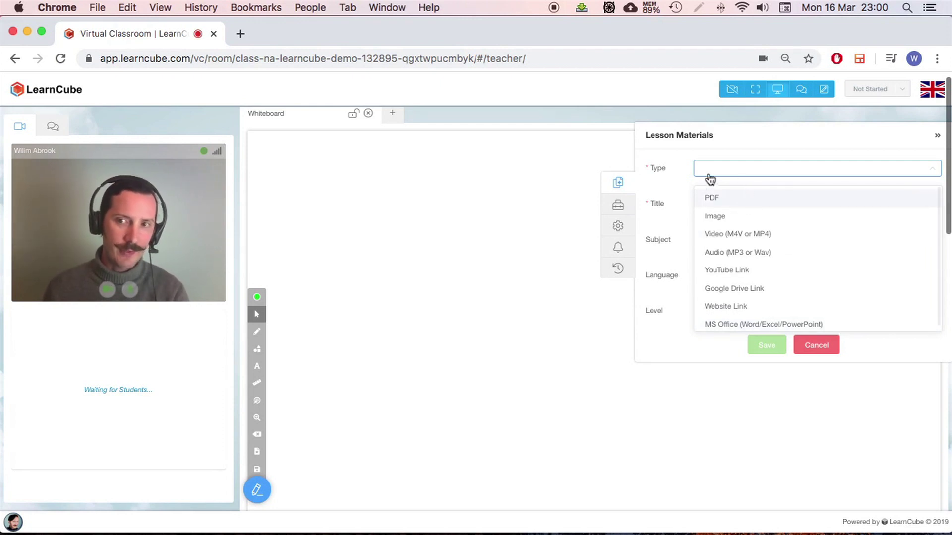
click(677, 183)
click(717, 174)
click(715, 199)
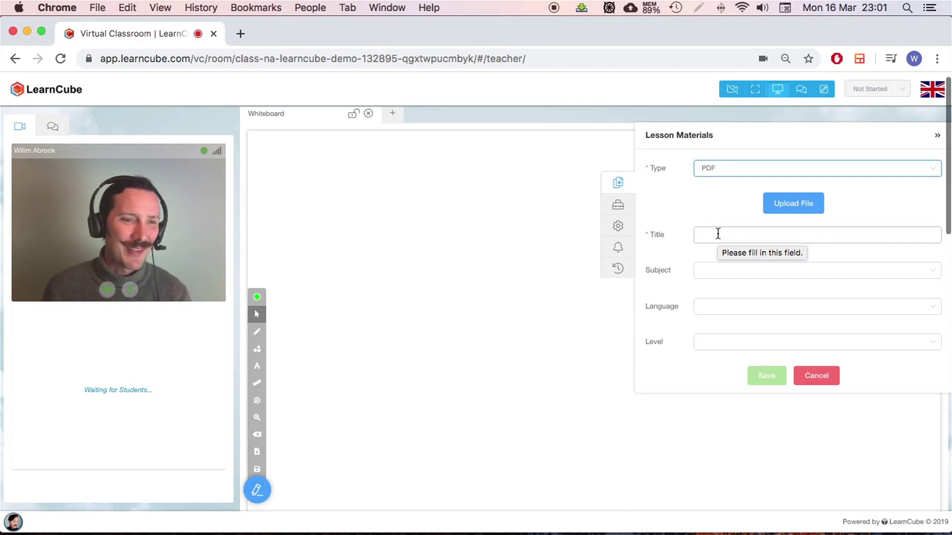
click(823, 378)
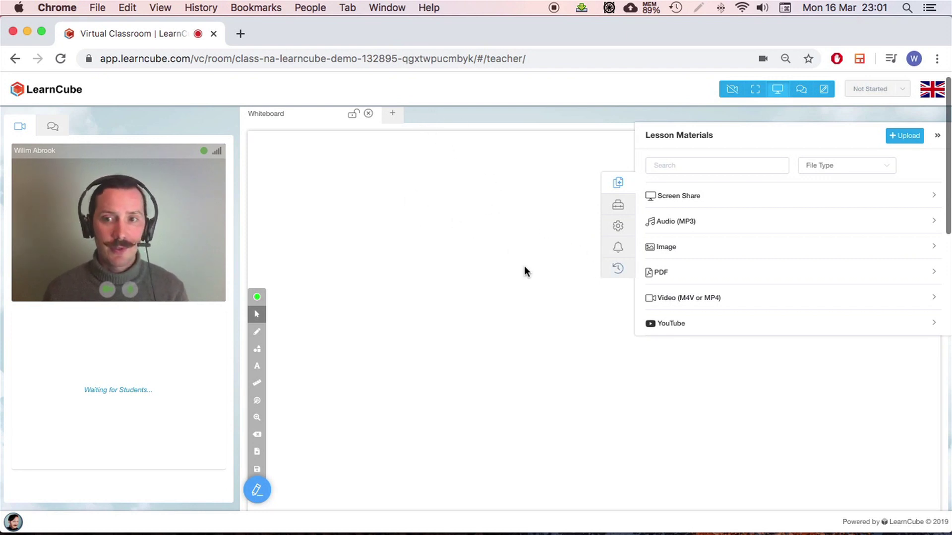
Open the To Get quiz PDF, underline its quiz link and mark question 1.
click(671, 276)
scroll(681, 301, down, 3)
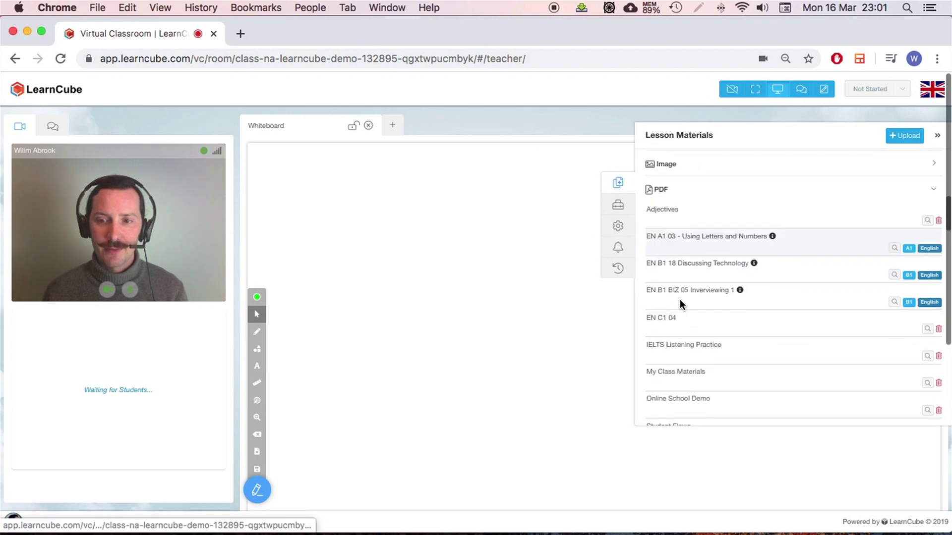
click(662, 389)
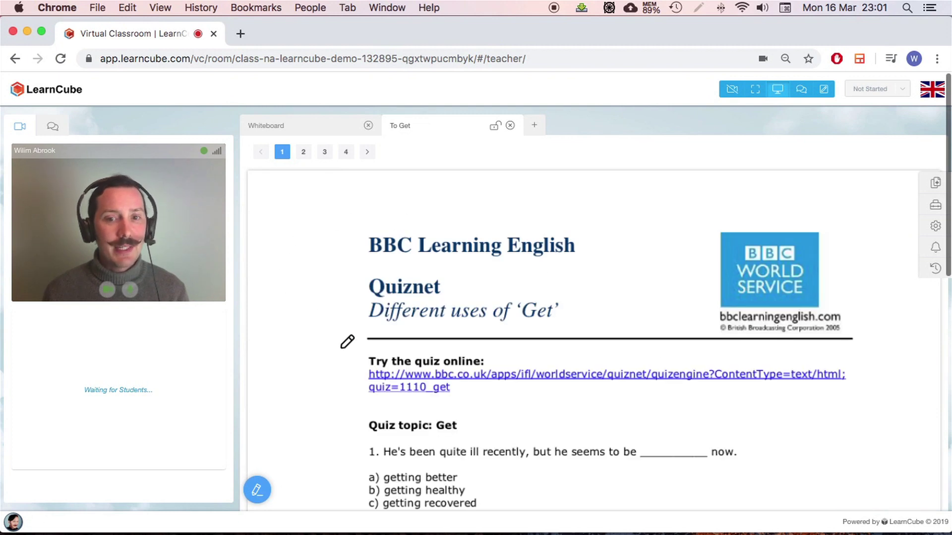
scroll(416, 345, down, 3)
scroll(415, 344, down, 5)
scroll(414, 343, up, 5)
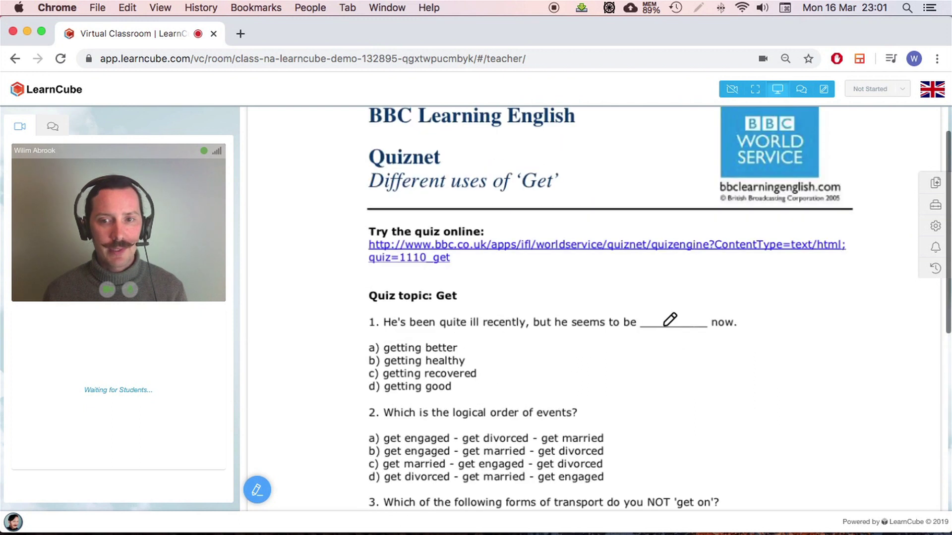
drag(550, 257, 626, 258)
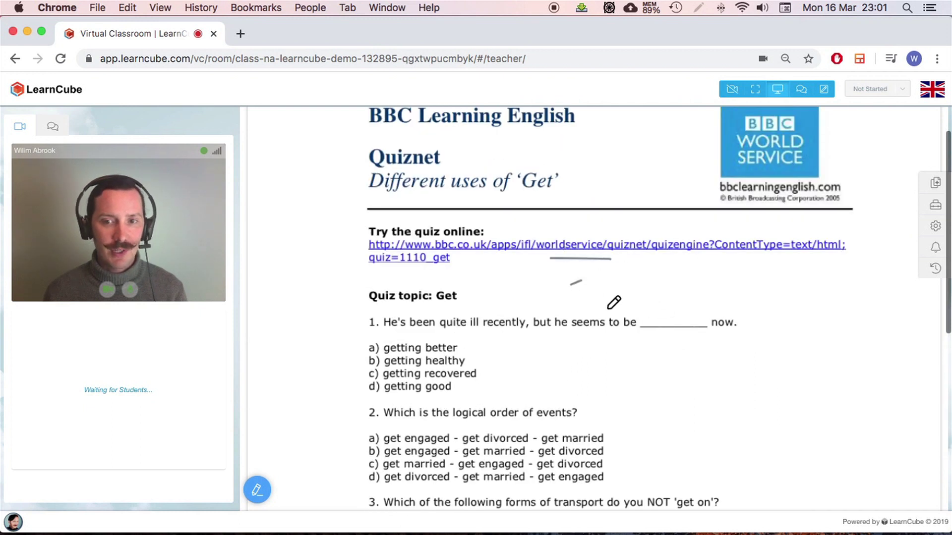
drag(607, 310, 580, 281)
Add a text box reading 'getting better' beside option a).
click(258, 499)
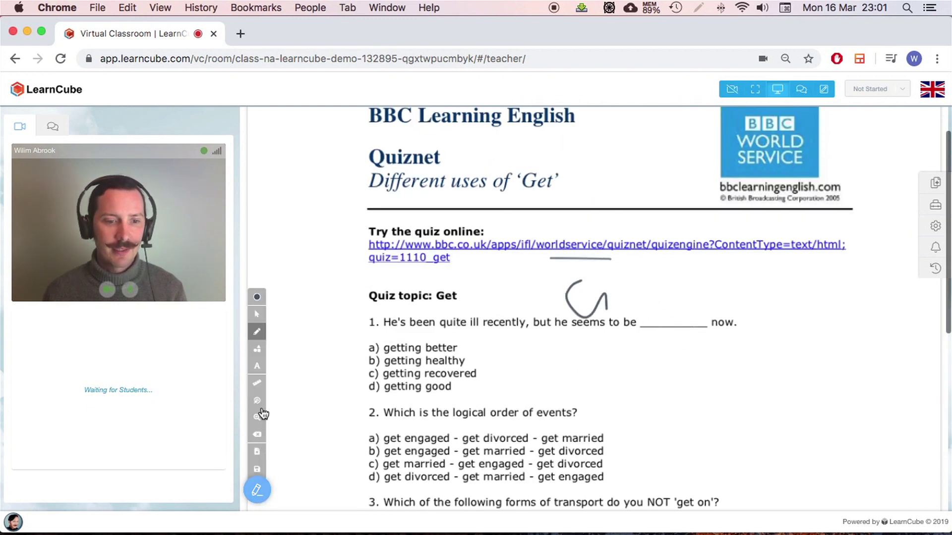
click(257, 365)
click(629, 354)
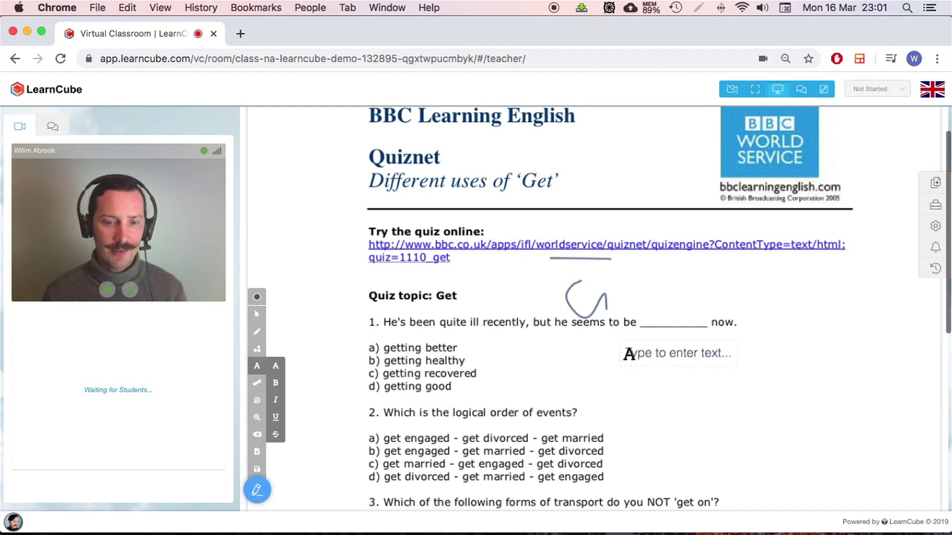
text(getting better)
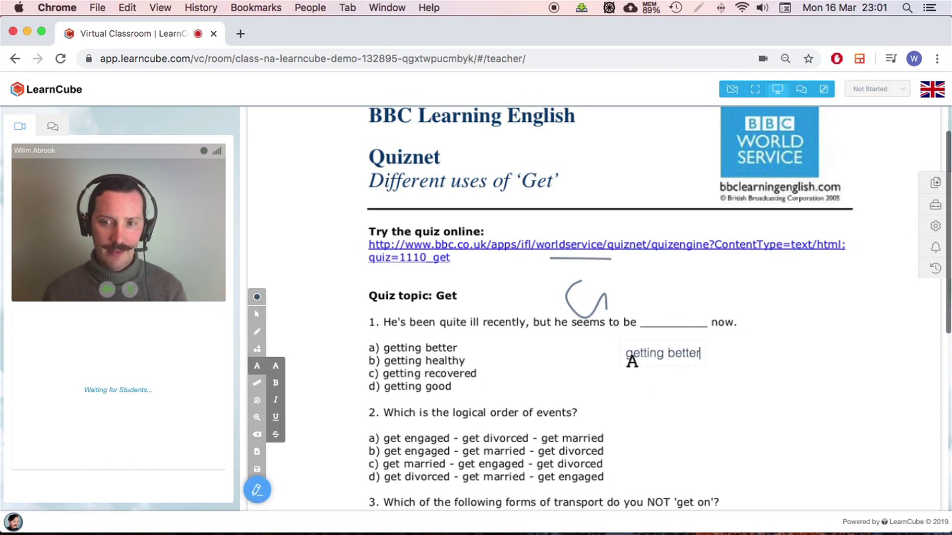
key(Escape)
Move the 'getting better' text onto question 1's blank and colour it green.
click(662, 353)
drag(662, 353, 678, 323)
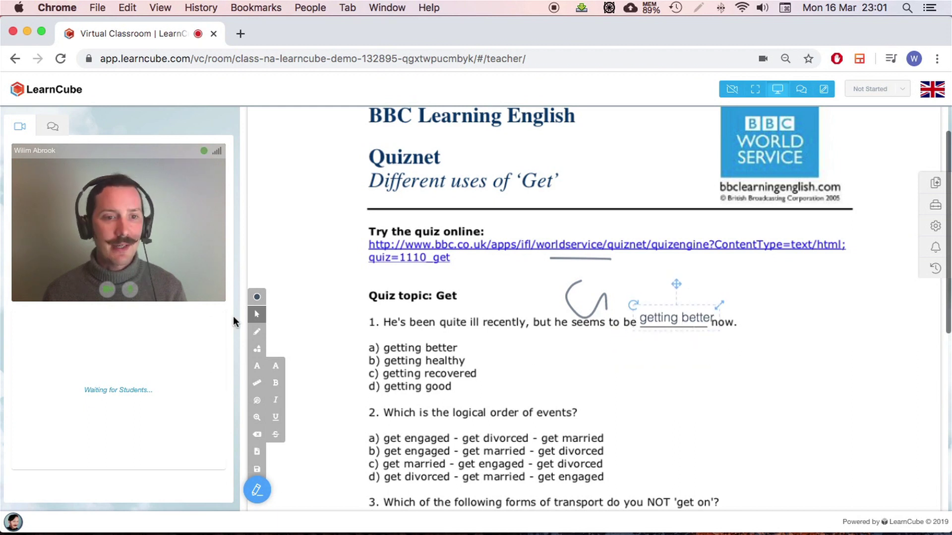
click(258, 297)
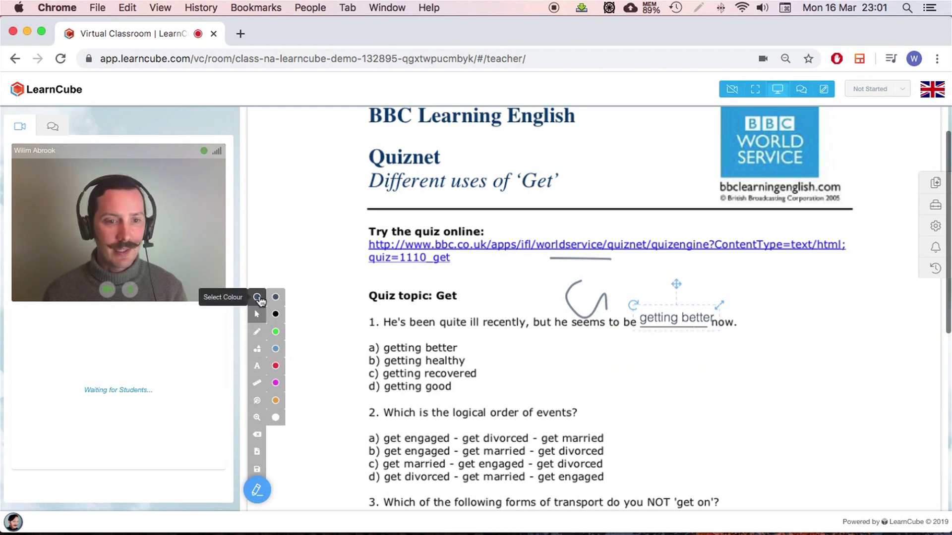
click(275, 332)
drag(700, 317, 696, 320)
click(688, 420)
scroll(378, 298, up, 5)
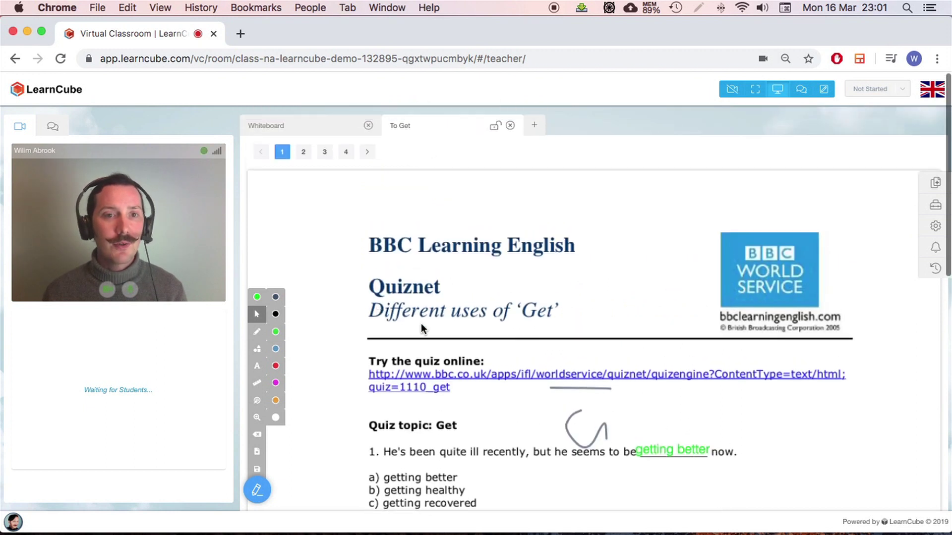
click(303, 152)
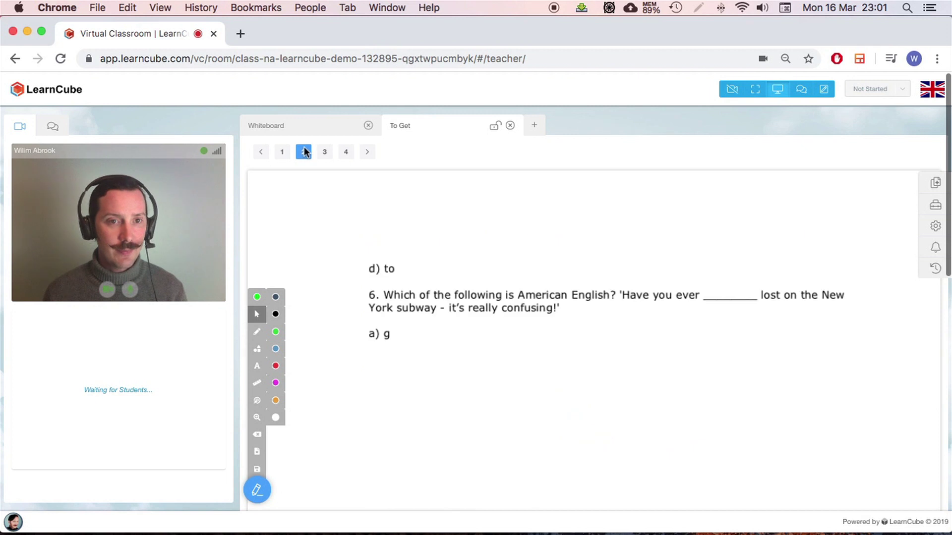
click(323, 153)
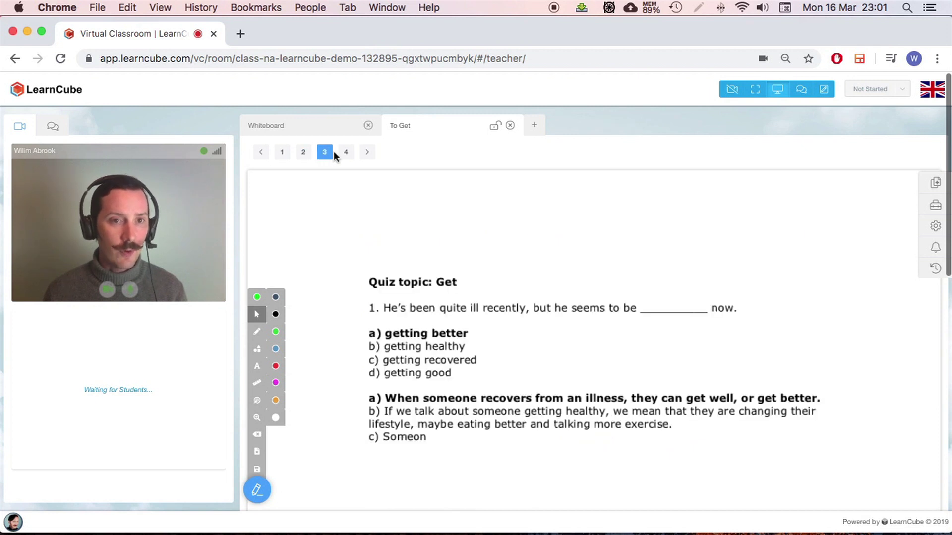
click(346, 153)
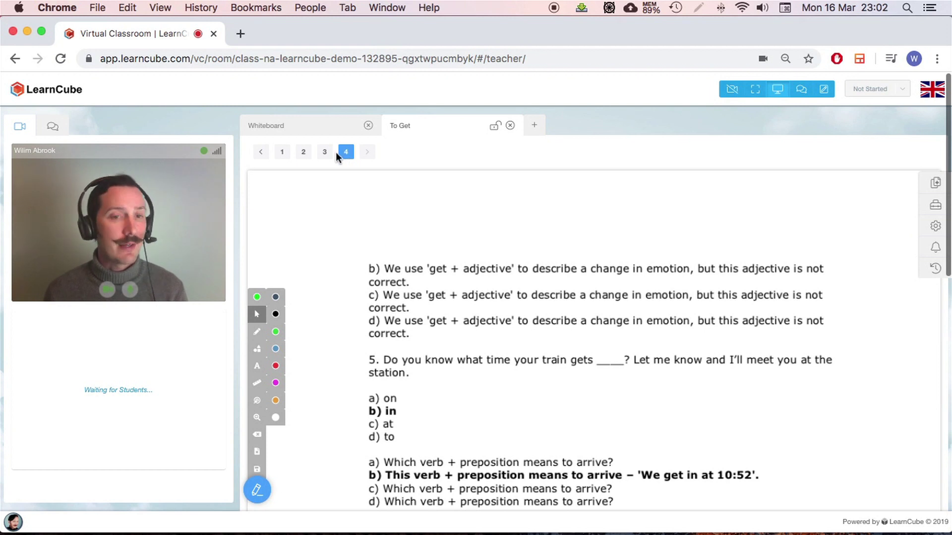
click(325, 152)
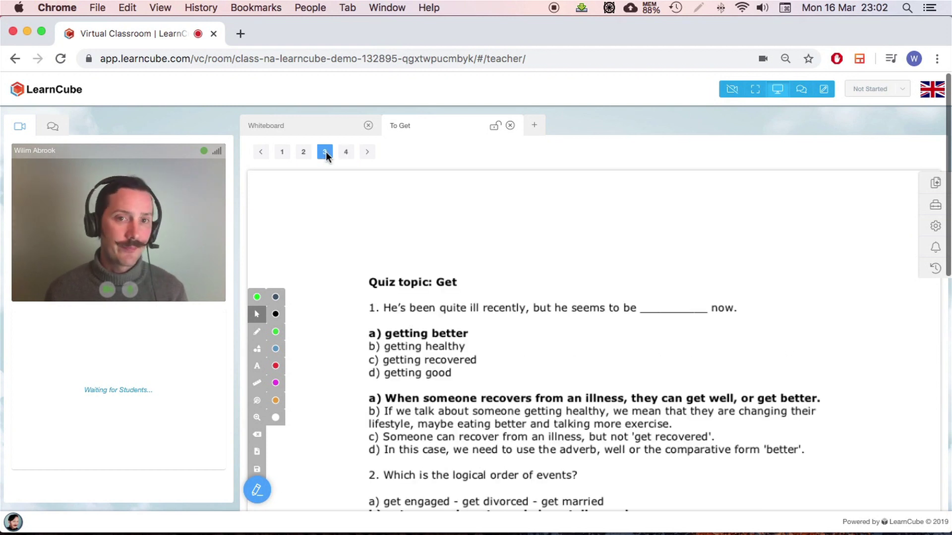
click(302, 155)
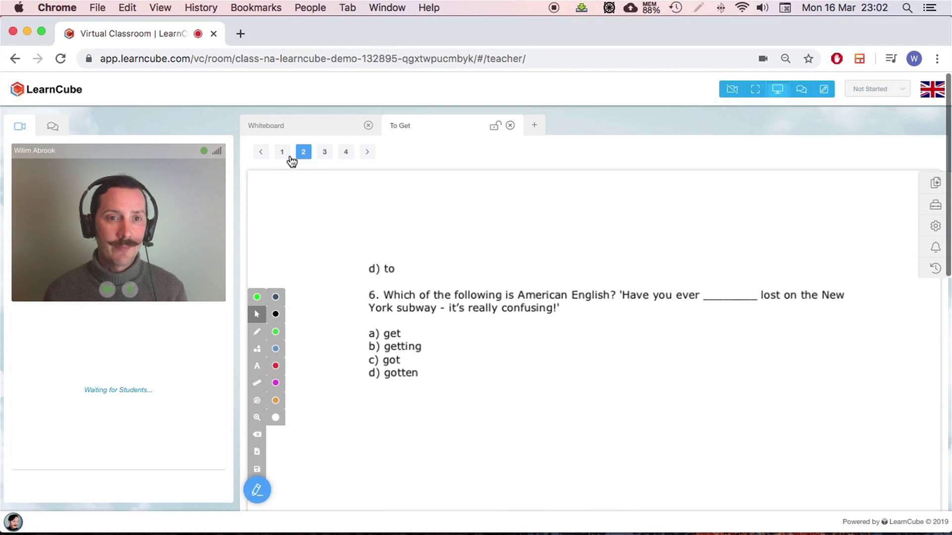
click(288, 154)
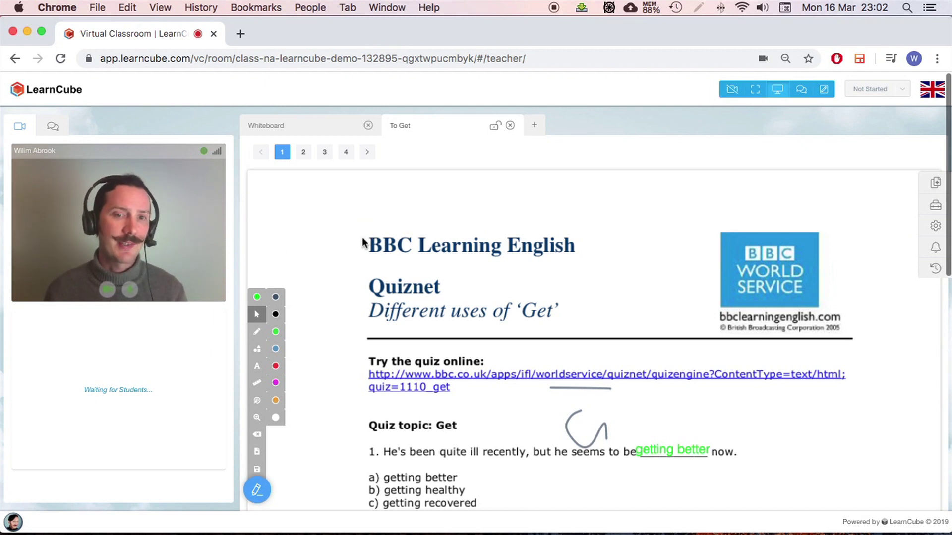
scroll(361, 247, down, 10)
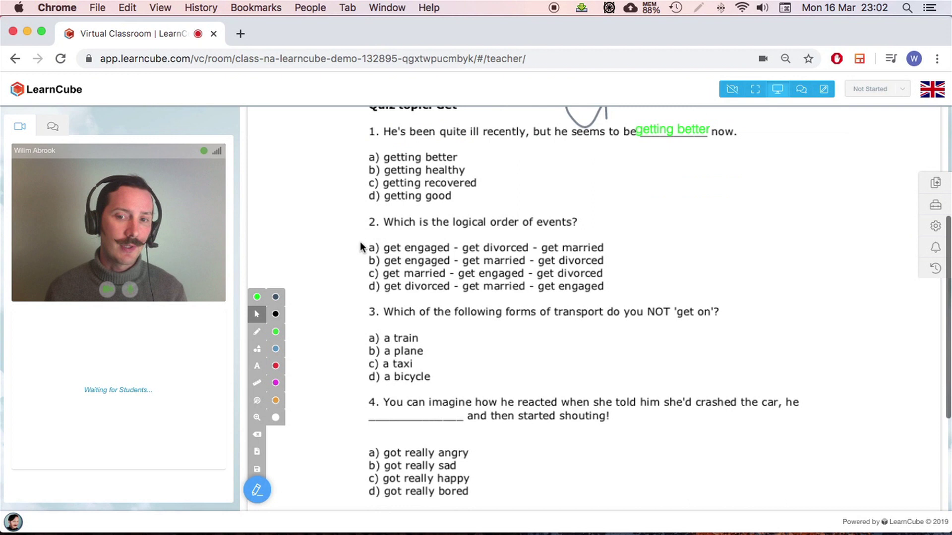
scroll(361, 247, down, 5)
scroll(361, 246, up, 15)
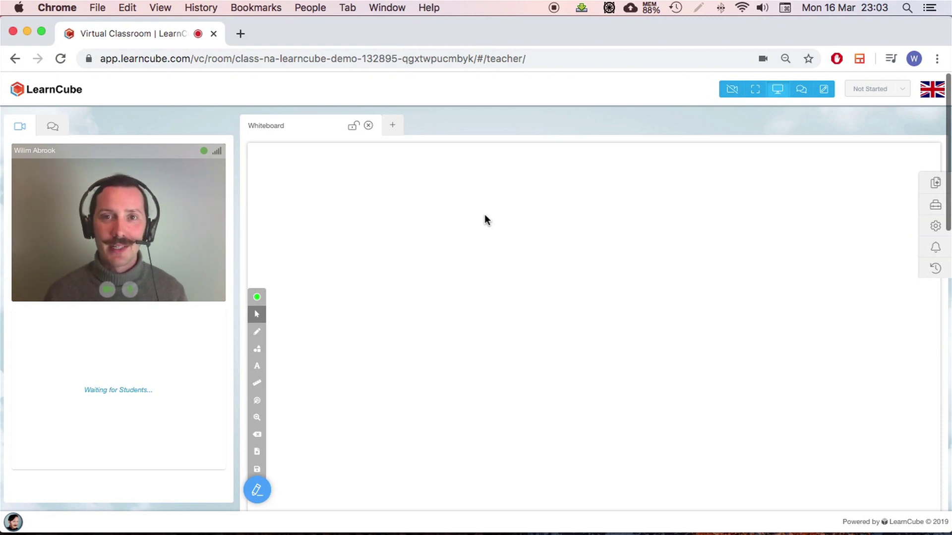
Set the class status to Start Class, then to End Class so it reads Ended.
click(901, 95)
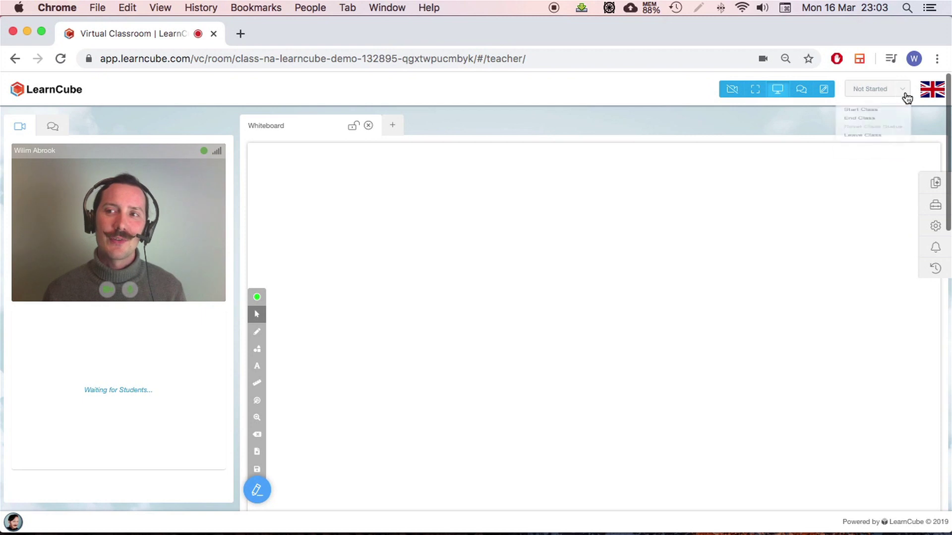
click(872, 114)
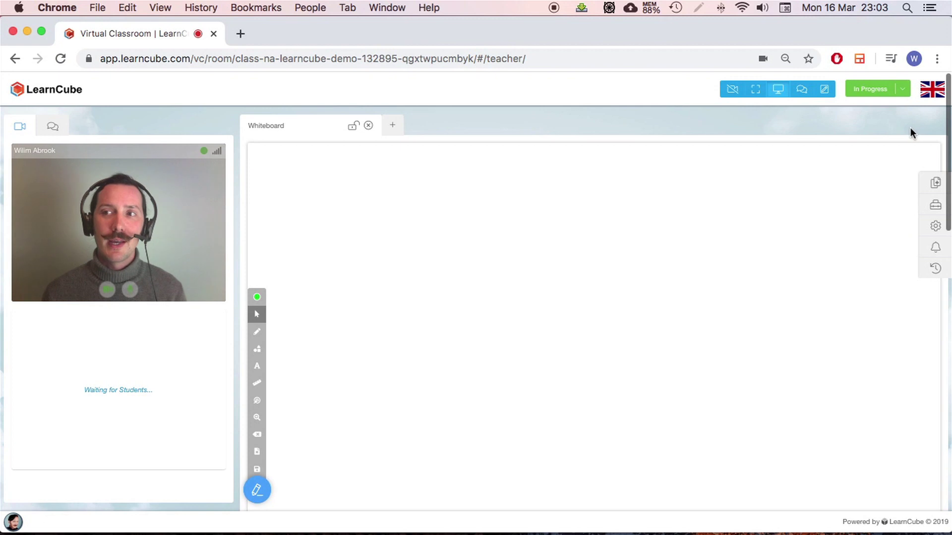
click(901, 90)
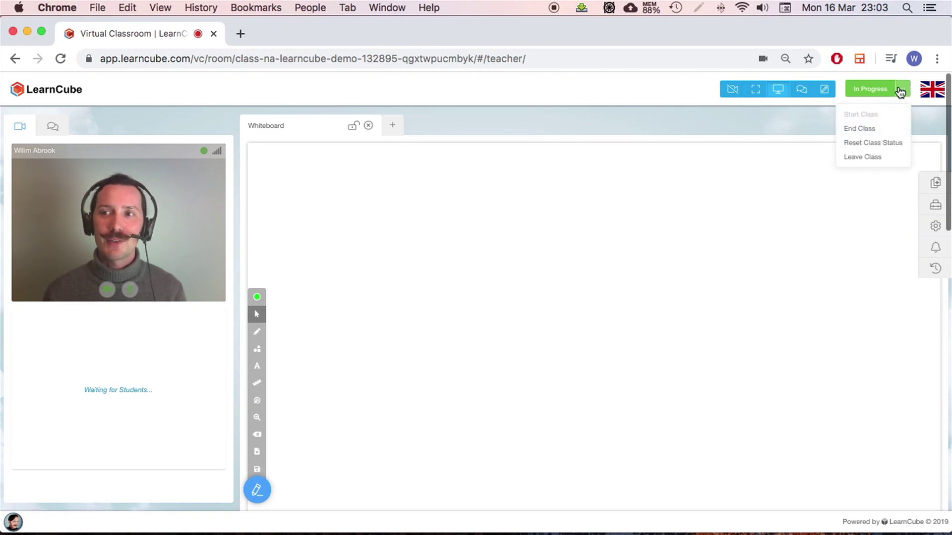
click(861, 129)
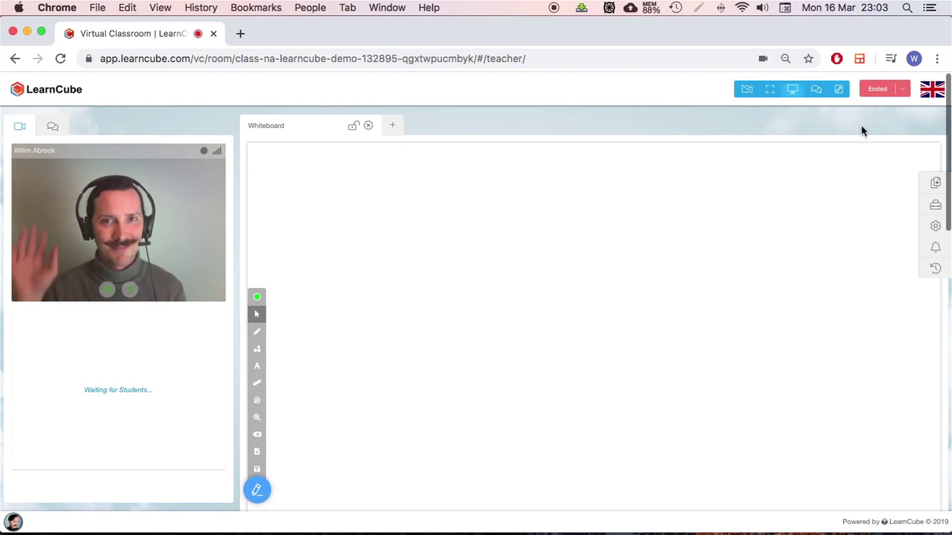